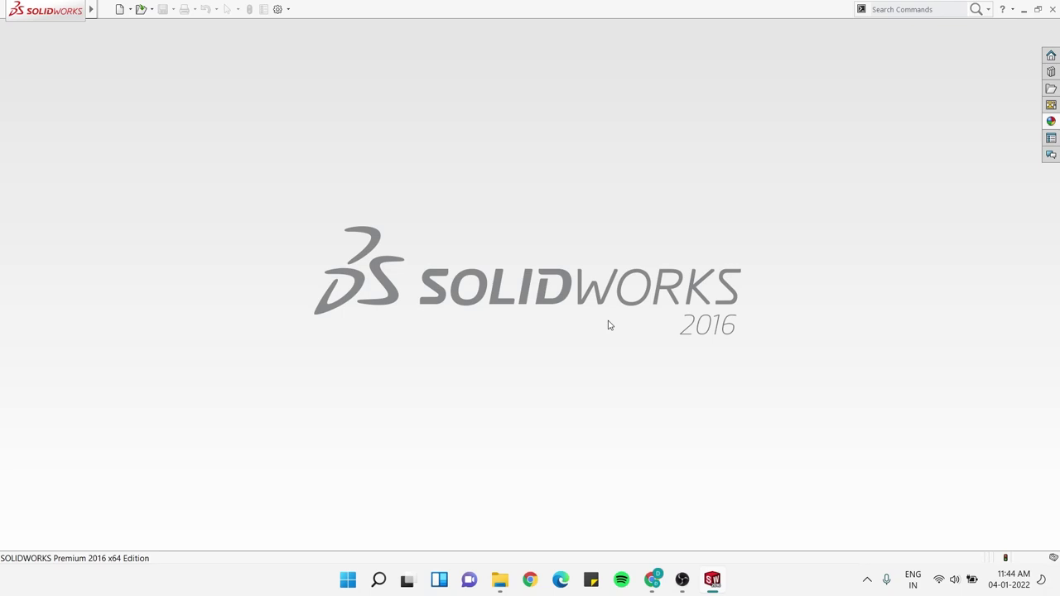
Create a new blank Part document, Part2, from the New SOLIDWORKS Document dialog
click(120, 10)
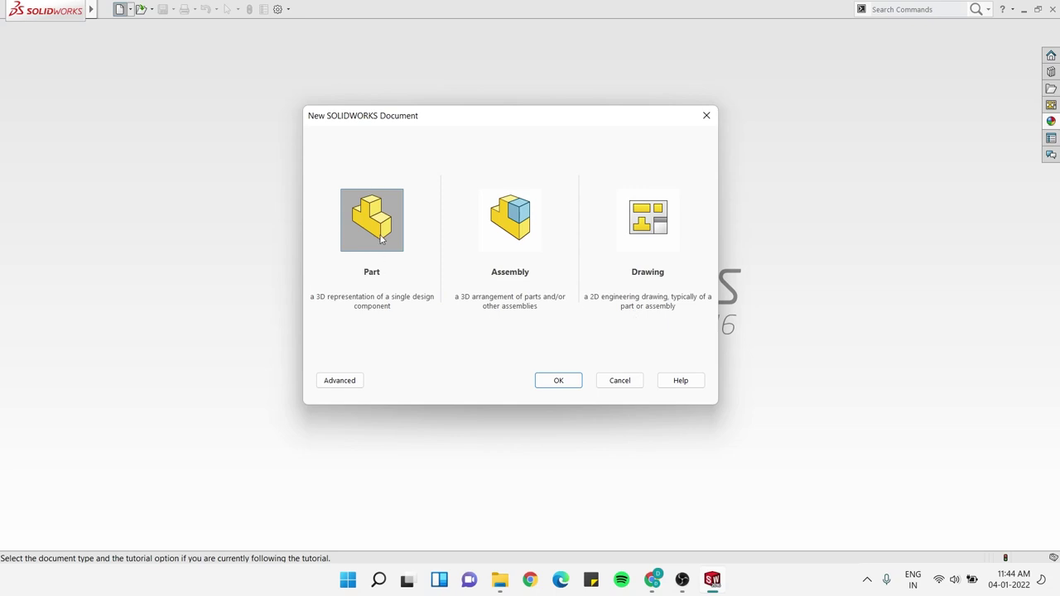
click(556, 382)
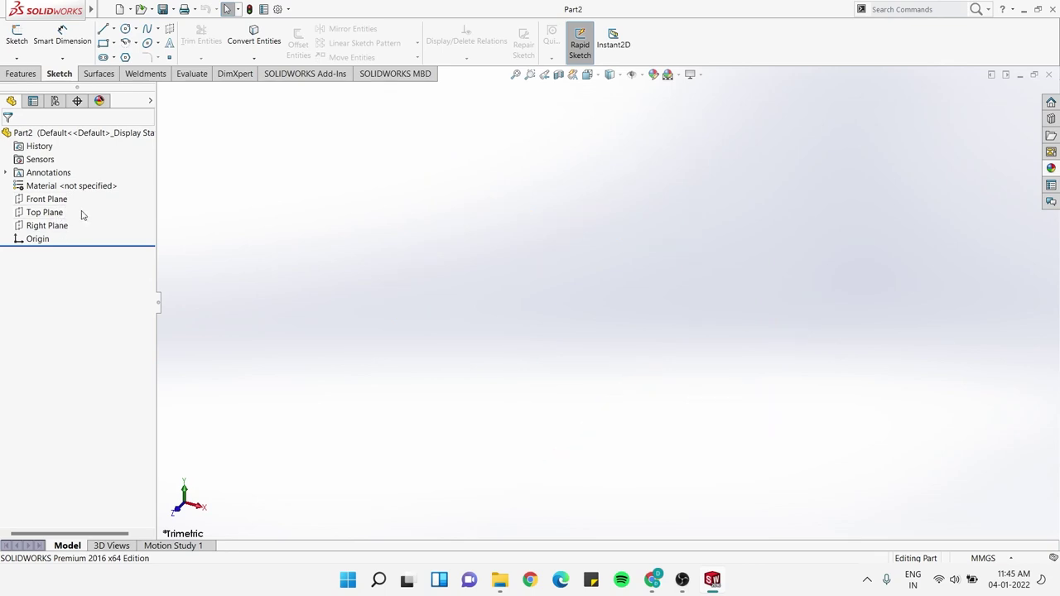
On the Front Plane, draw a circle centred on the origin with radius 110
click(55, 204)
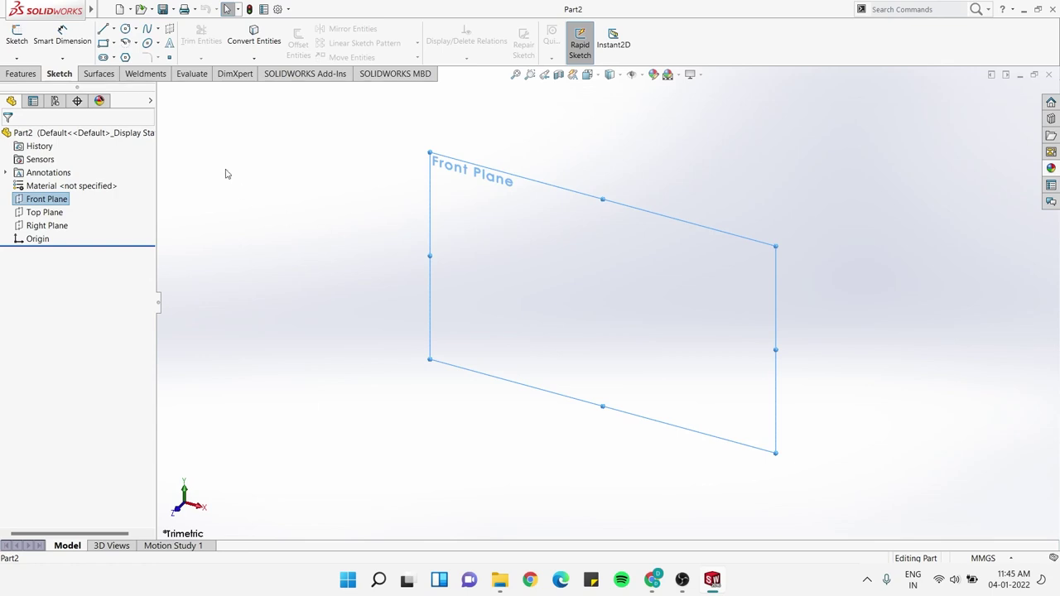
click(127, 29)
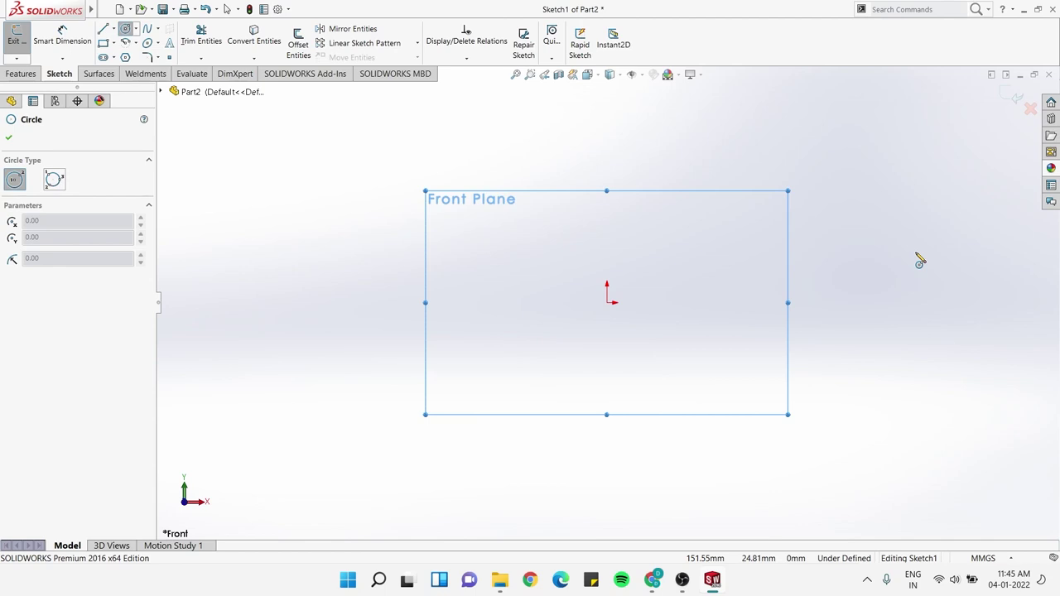
click(607, 303)
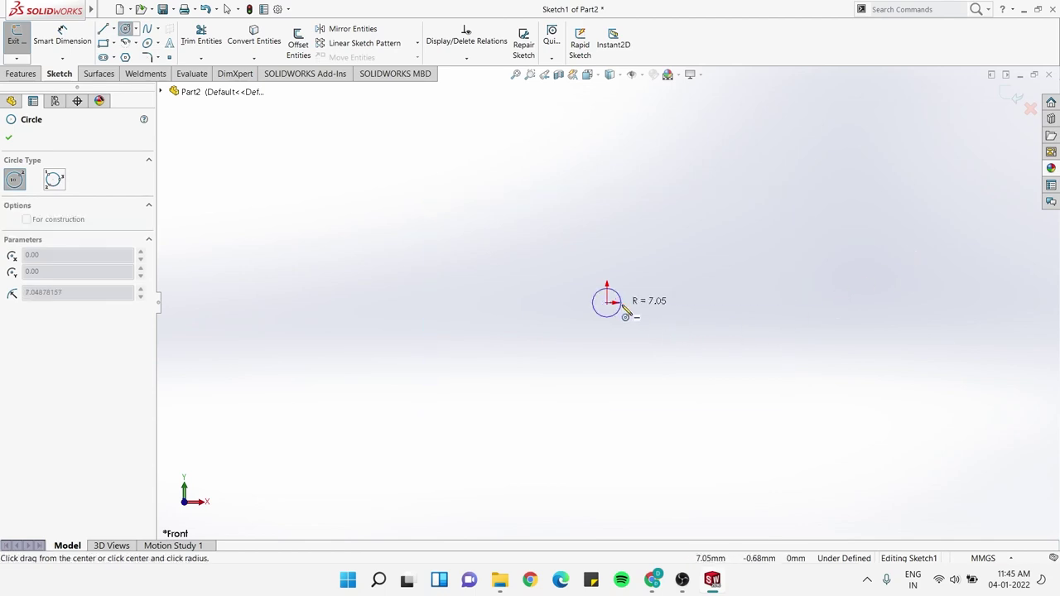
click(699, 411)
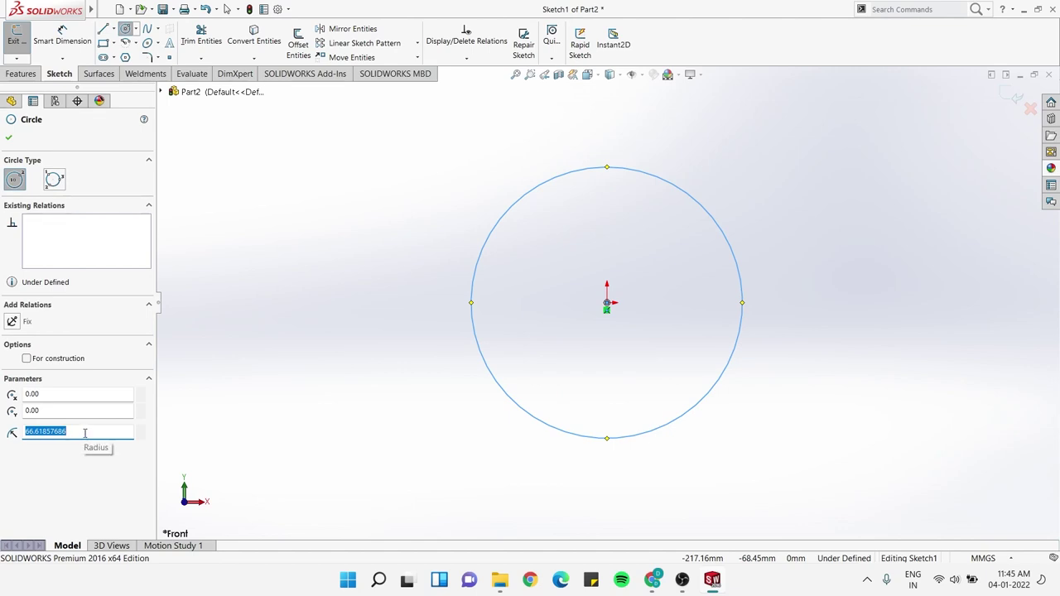
text(110)
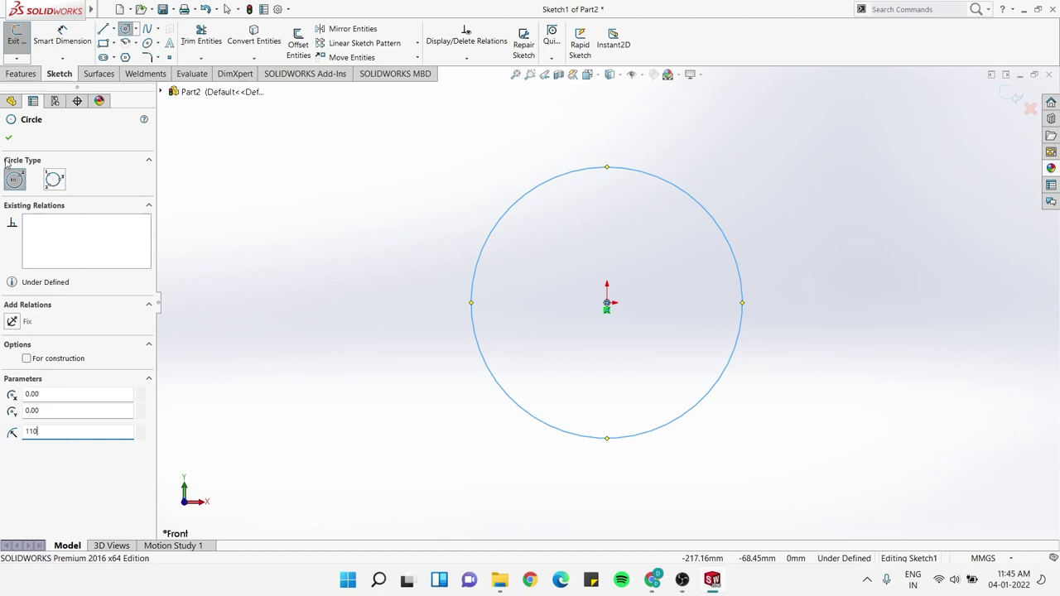
click(9, 138)
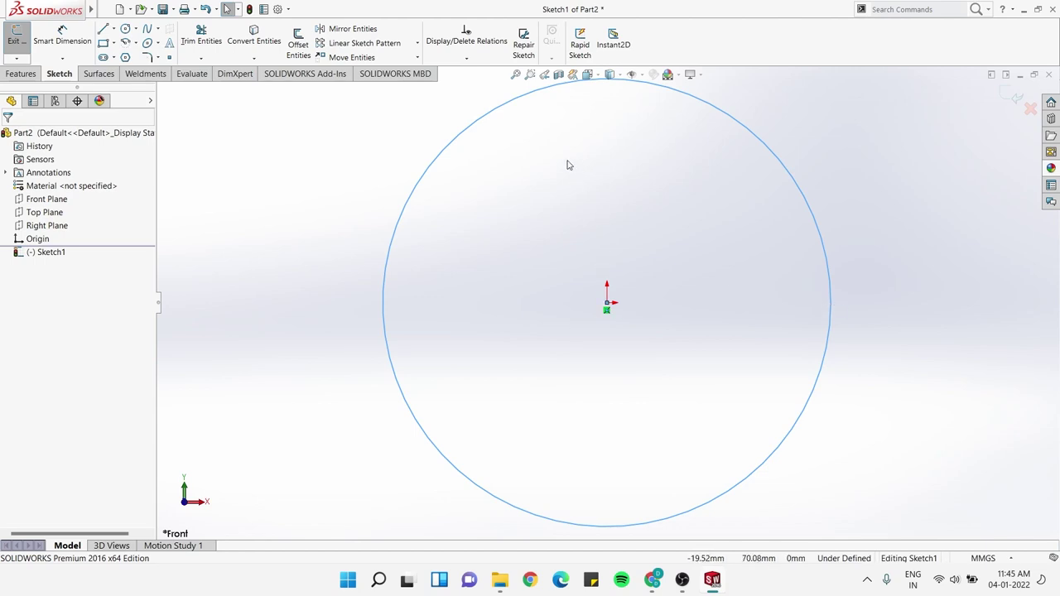
Zoom to fit and add a concentric circle of radius 80 at the origin
click(515, 76)
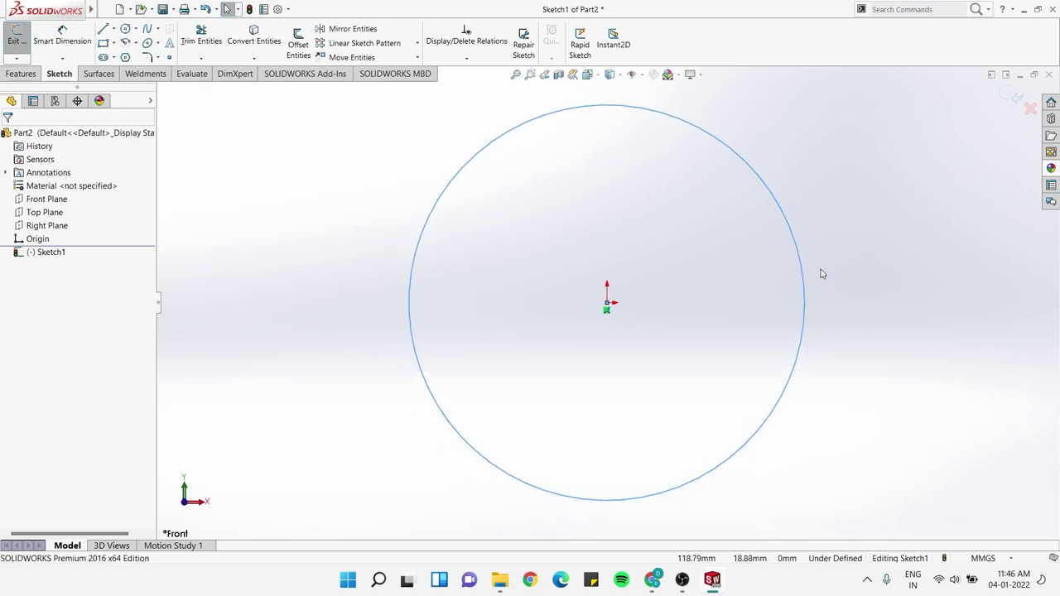
click(124, 31)
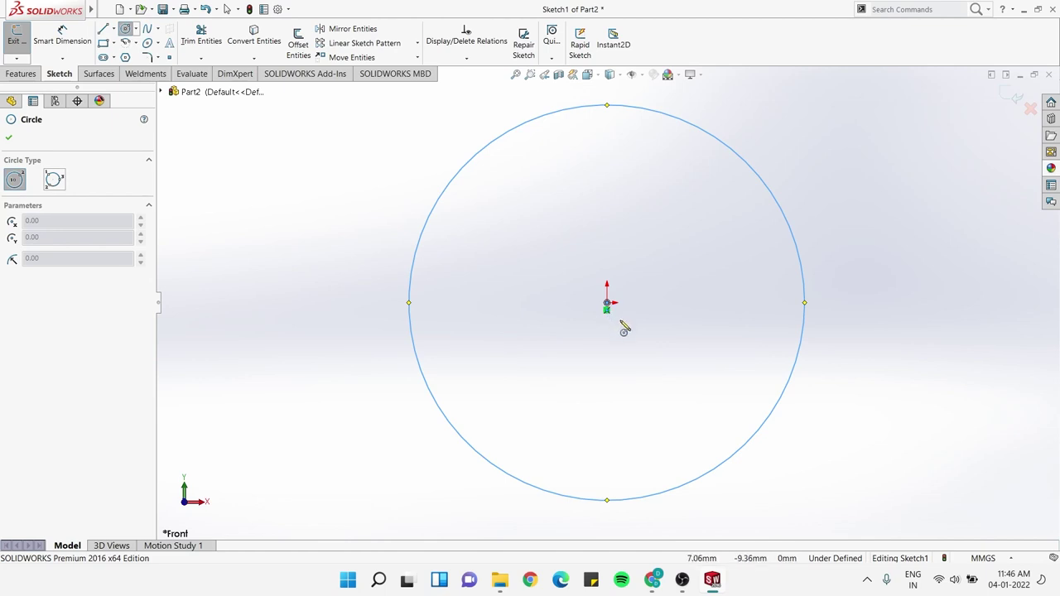
click(607, 303)
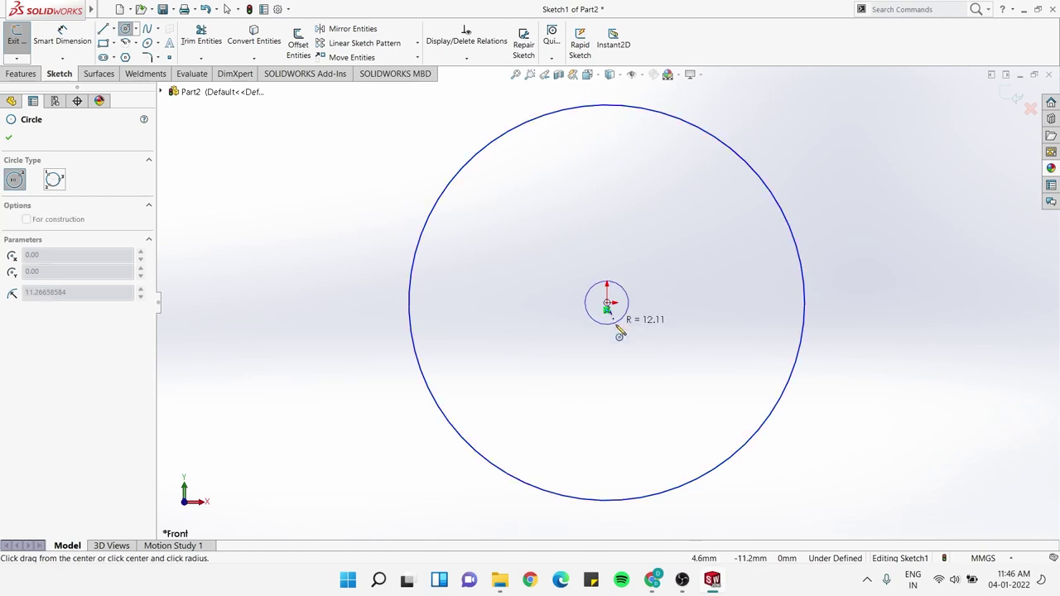
click(661, 422)
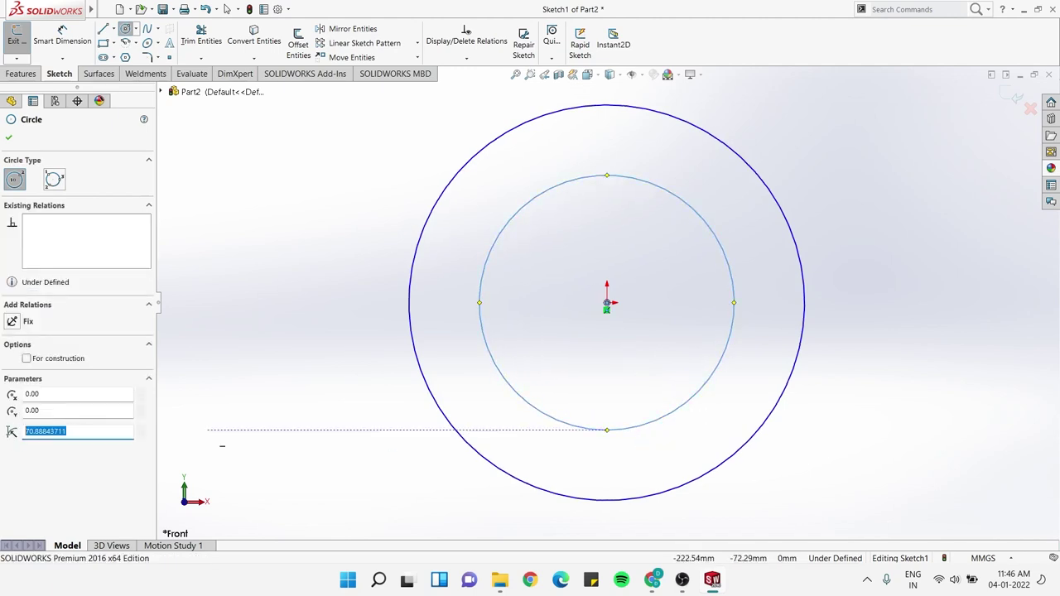
text(80)
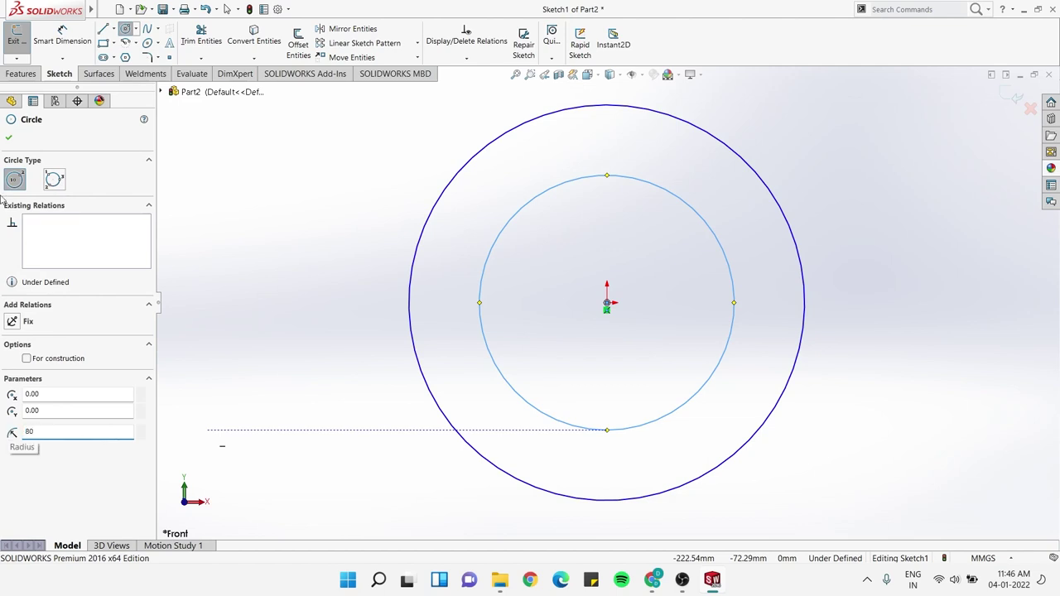
click(9, 138)
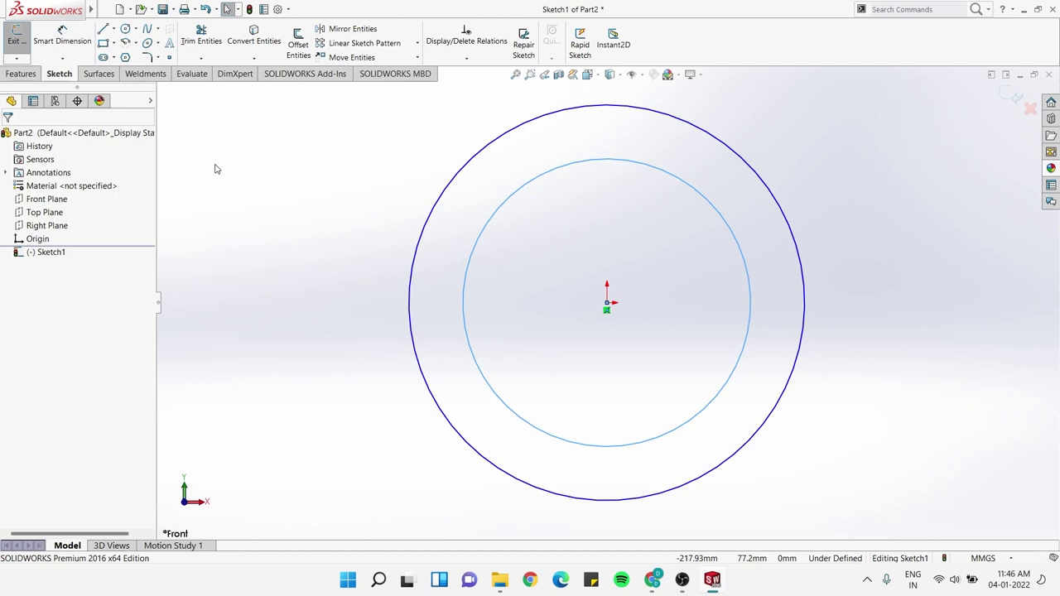
Add a concentric radius-40 circle and begin a vertical line at its top
click(125, 29)
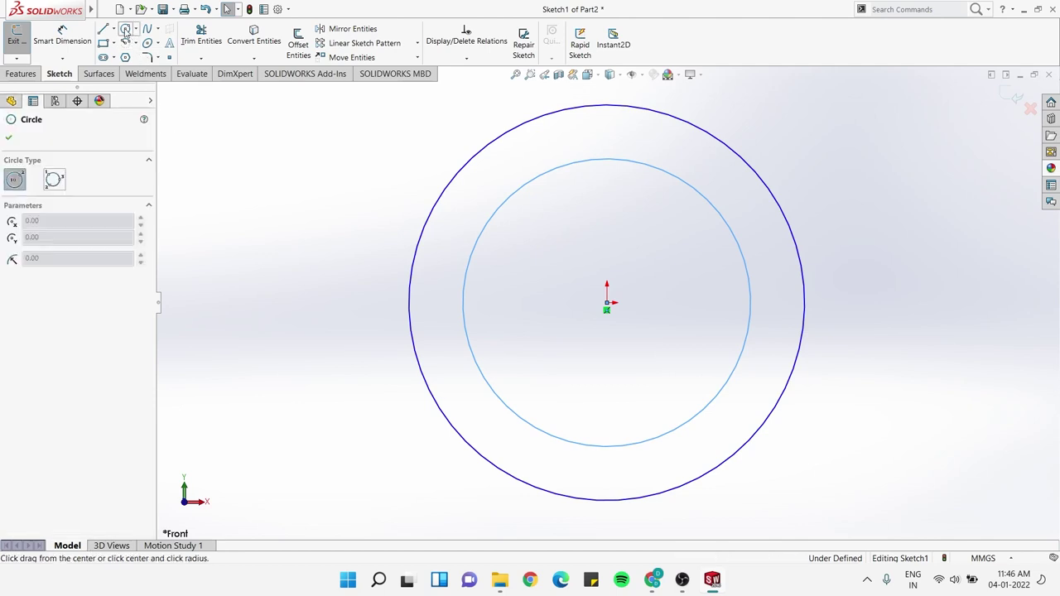
click(607, 303)
click(645, 376)
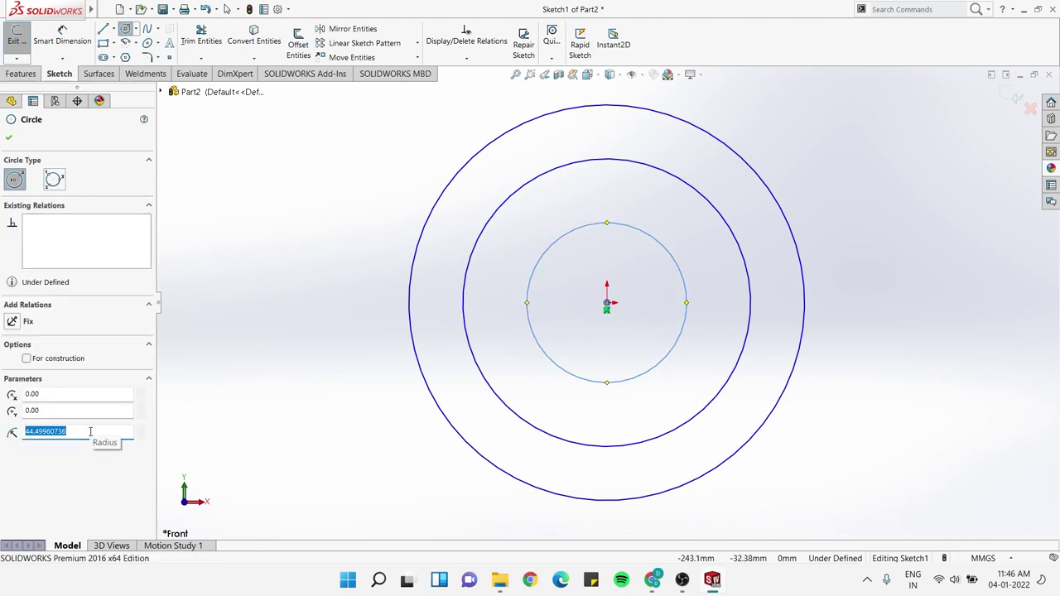
text(40)
key(Return)
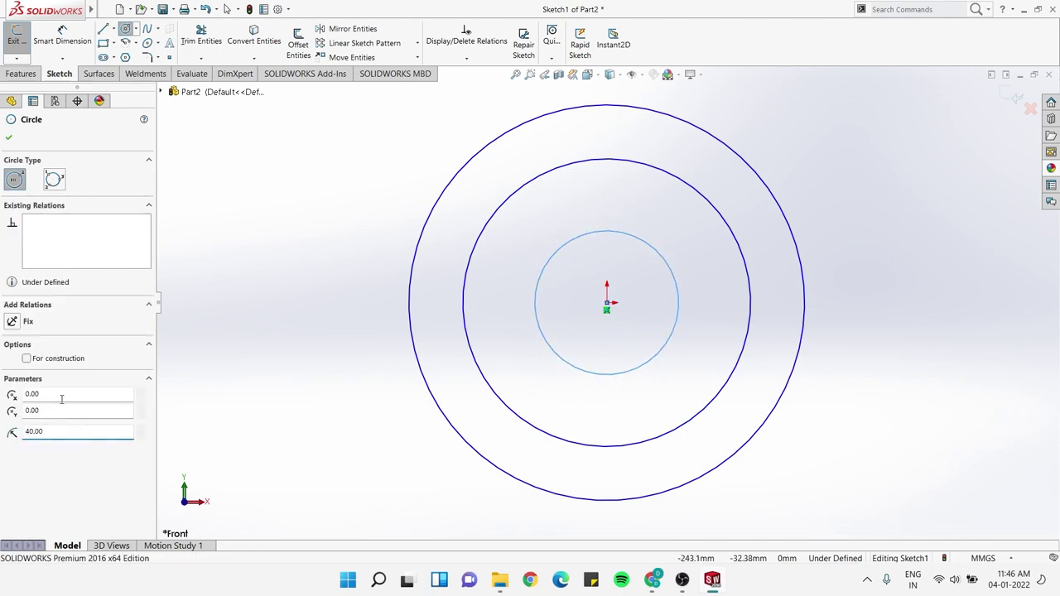
click(8, 137)
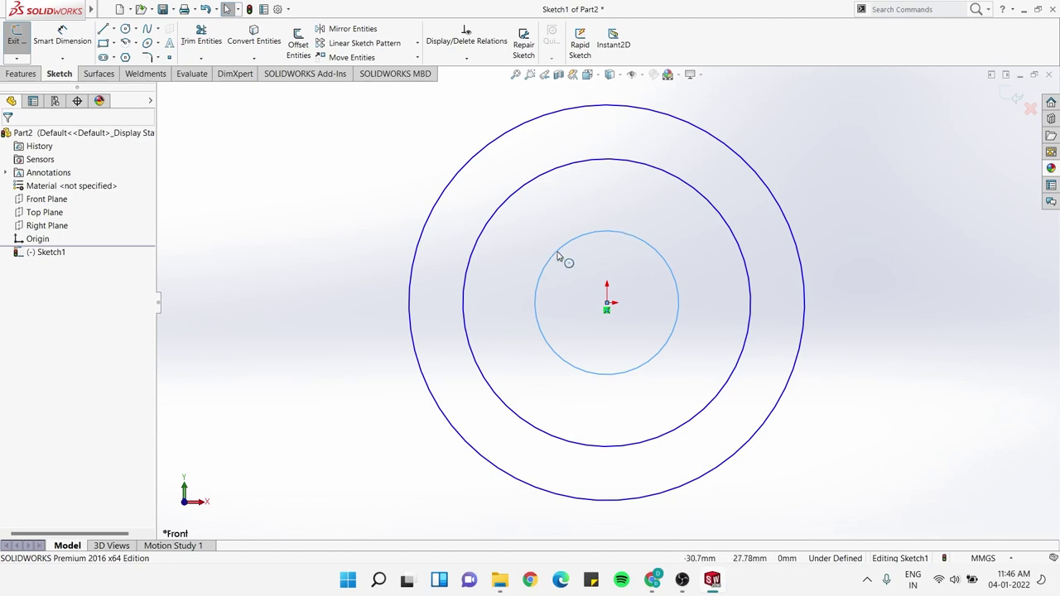
key(l)
click(609, 231)
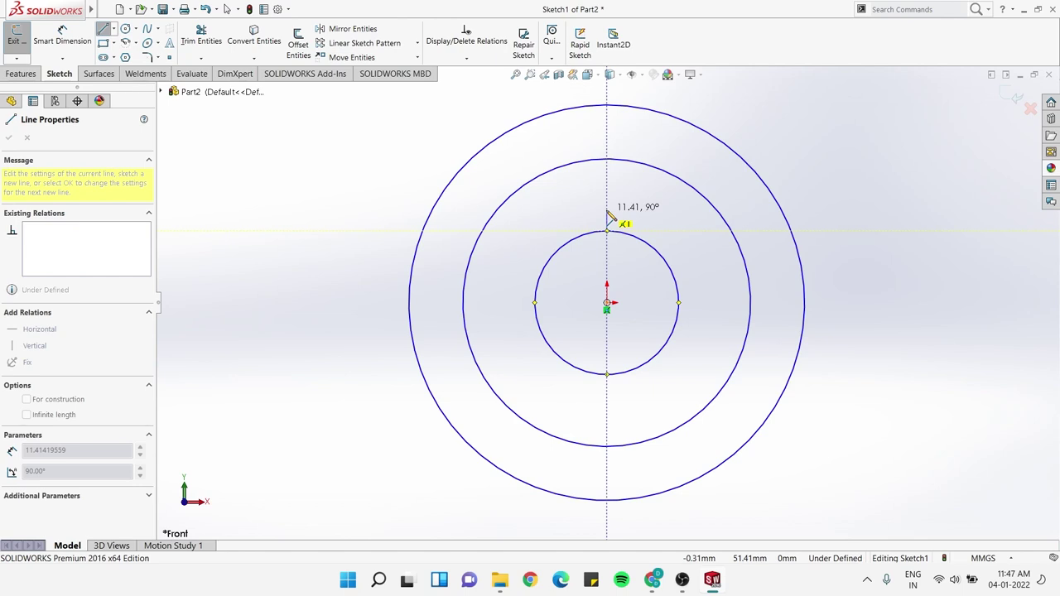
Finish the short vertical line above the inner circle and set its length to 10
click(607, 207)
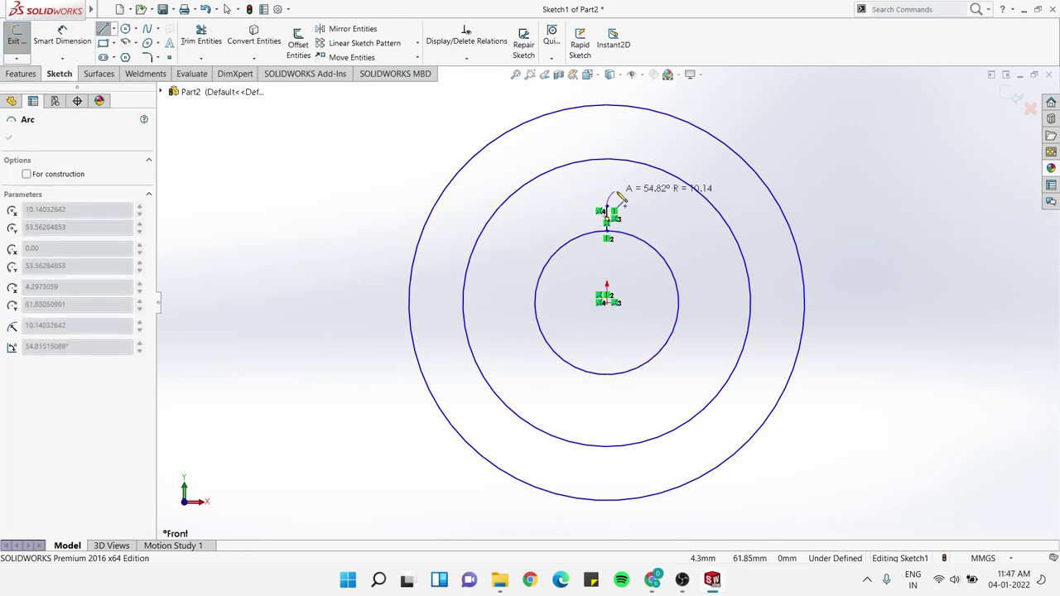
key(Escape)
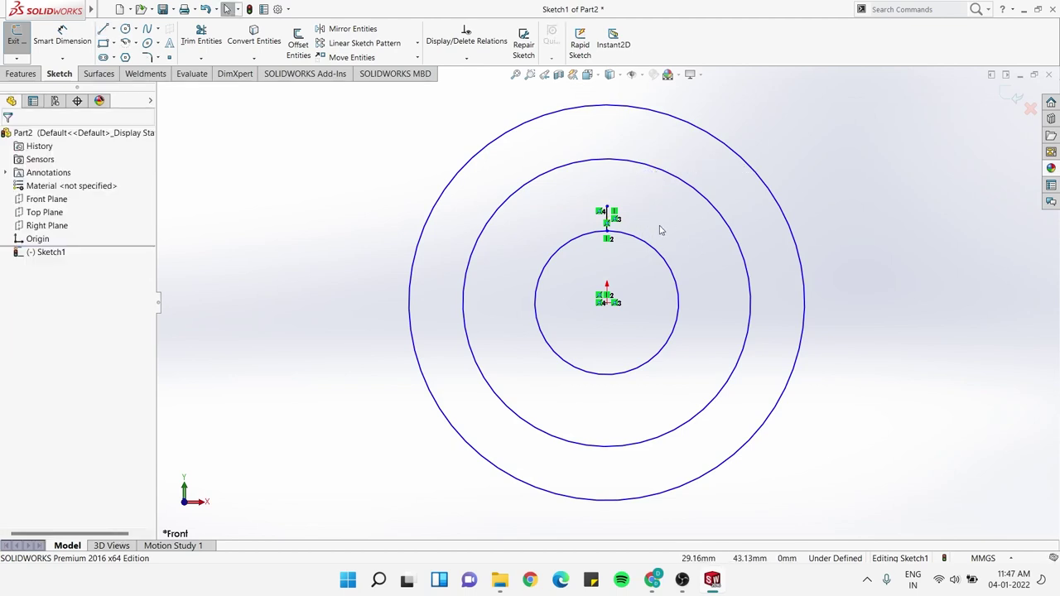
click(610, 217)
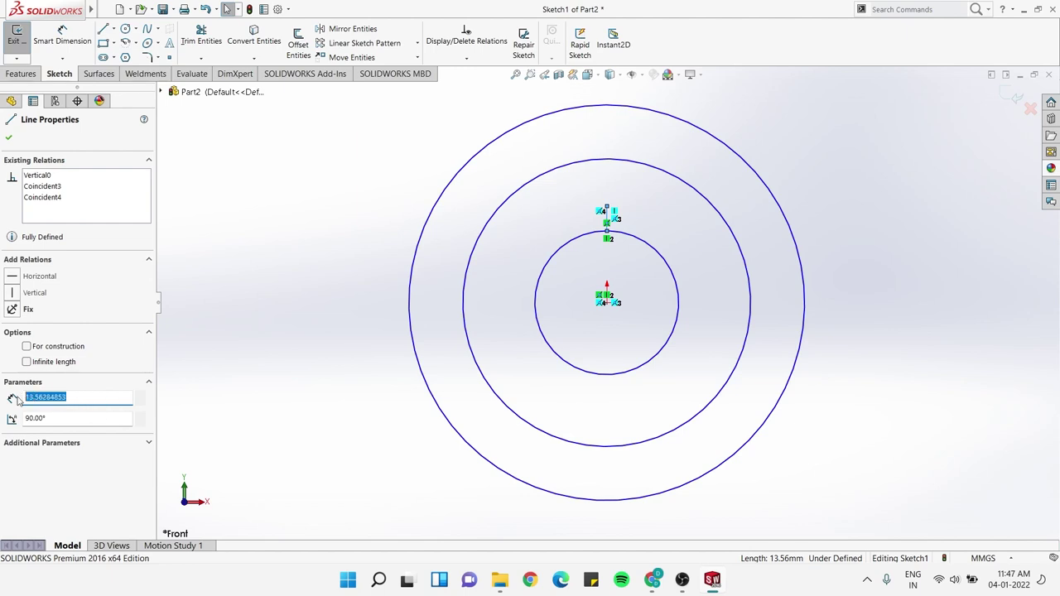
text(10)
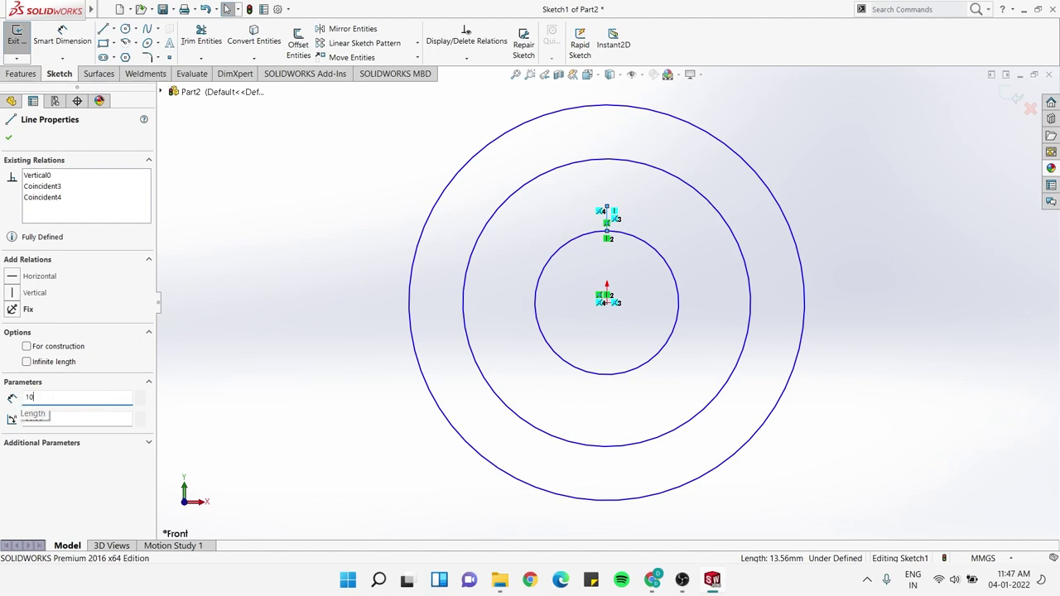
key(Return)
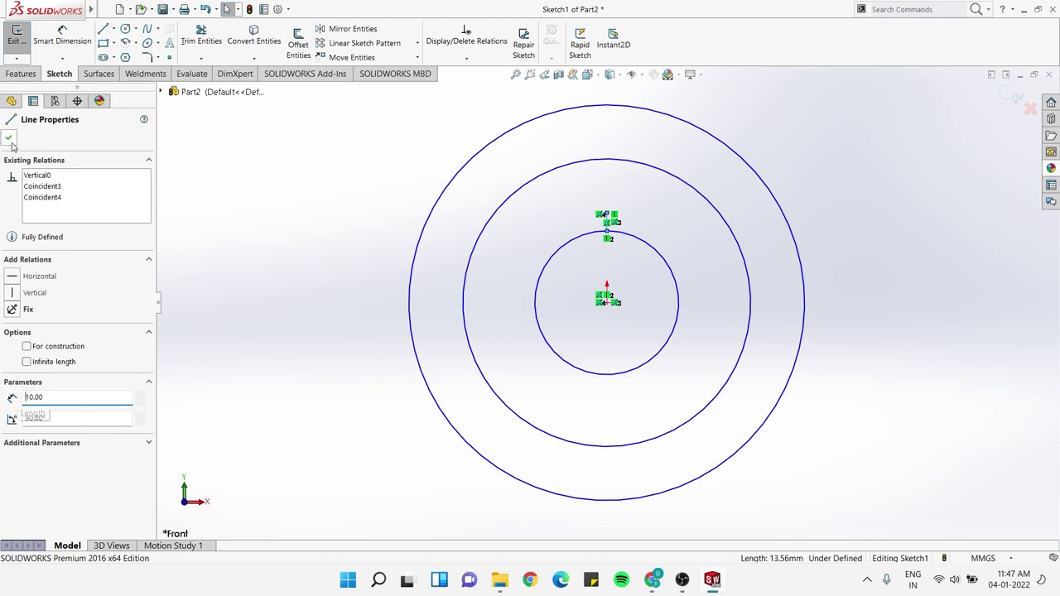
click(9, 138)
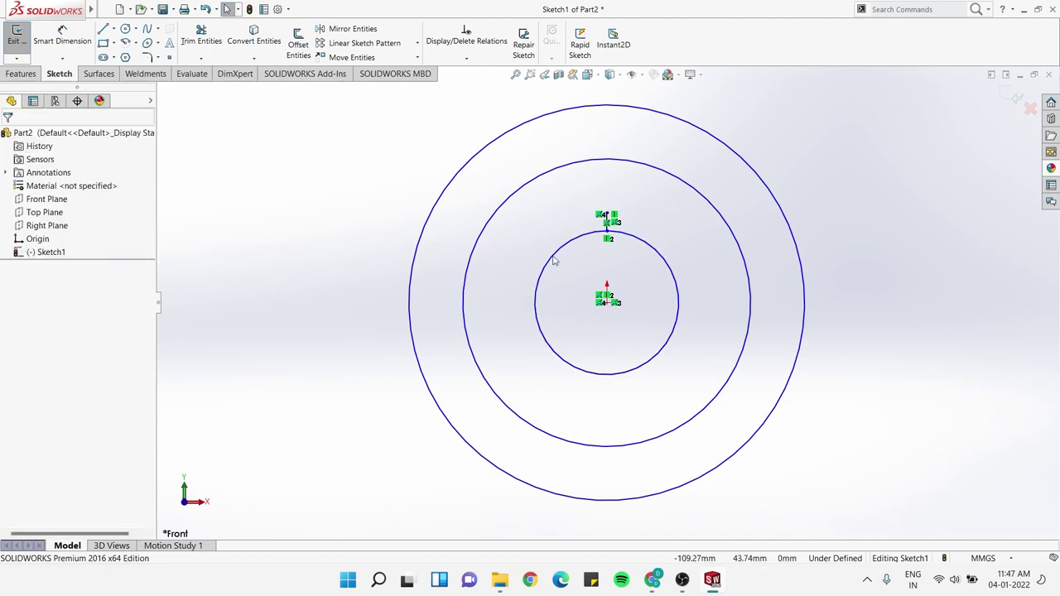
Draw a 4 mm-radius circle centred at the vertical line's top end
click(125, 29)
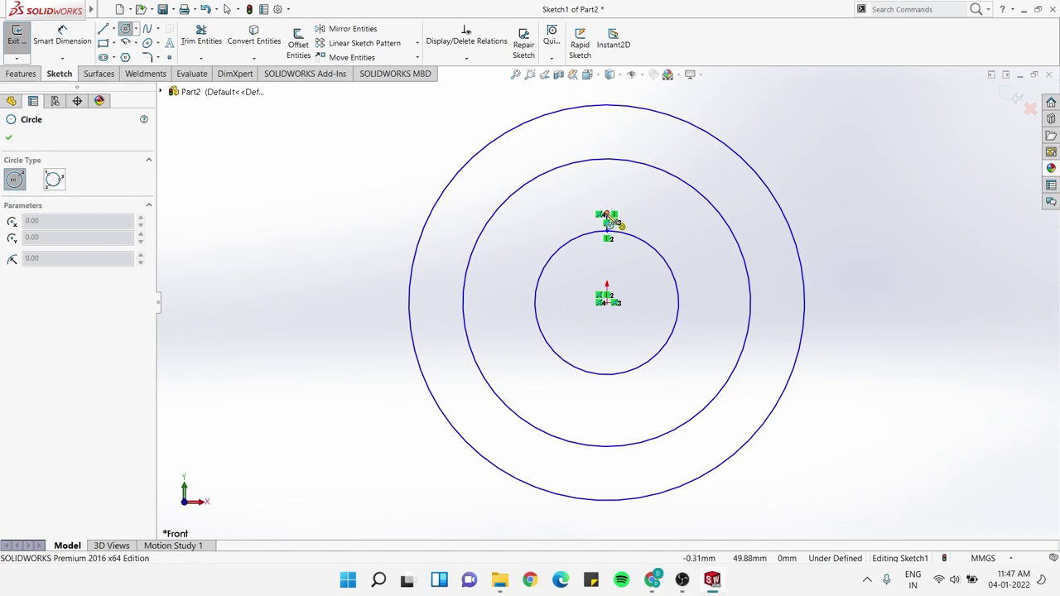
click(607, 215)
click(620, 217)
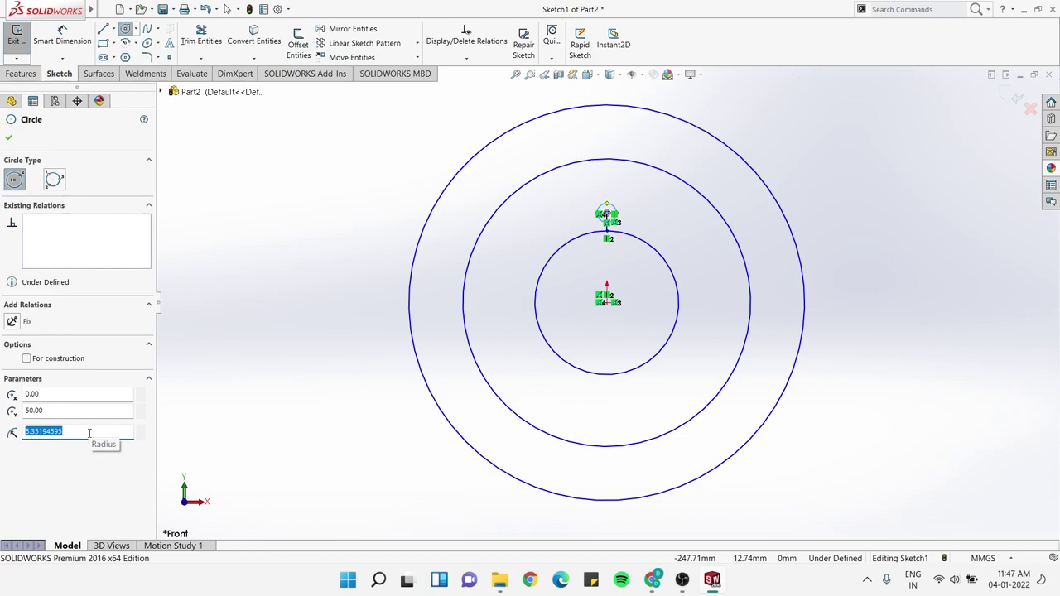
text(4)
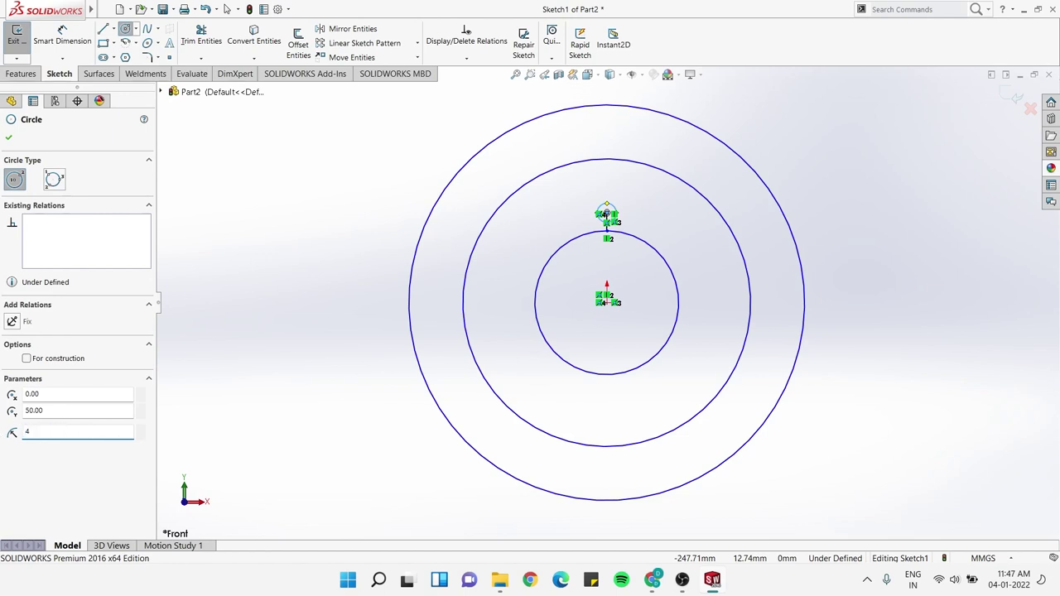
key(Return)
click(10, 139)
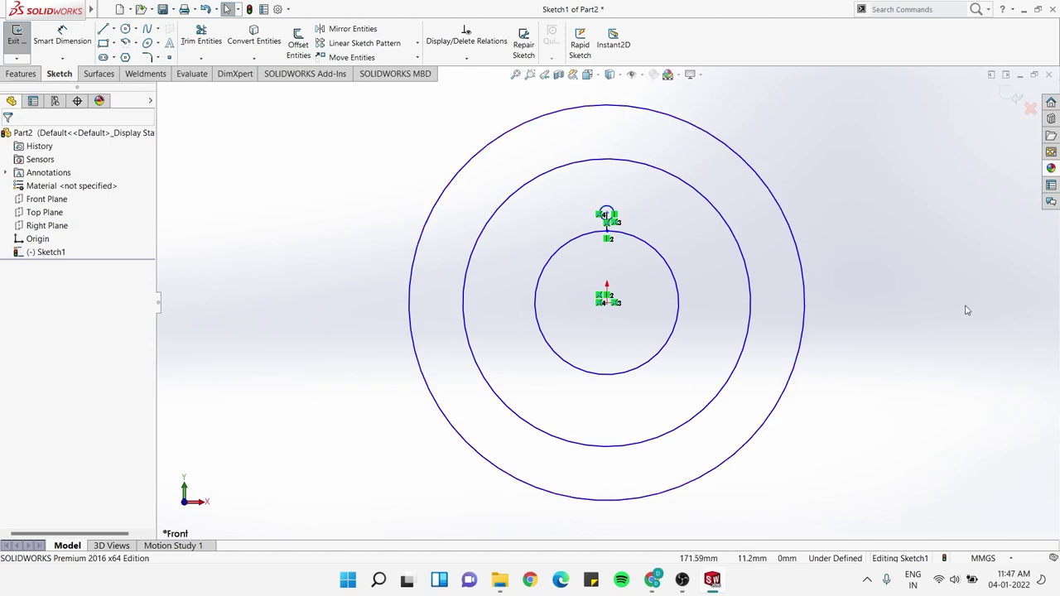
click(609, 207)
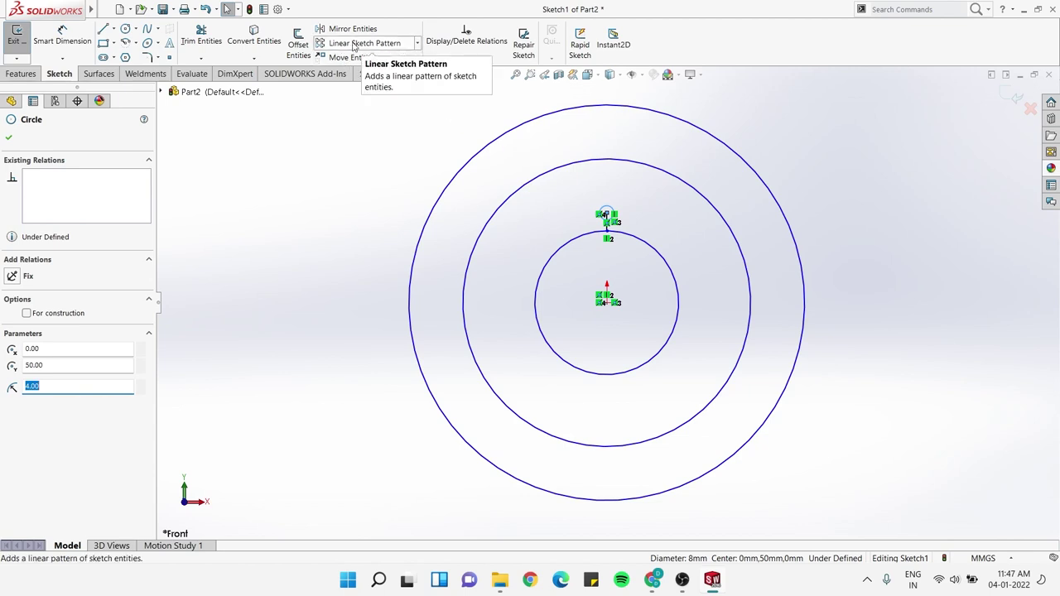
Circular-pattern the small hole circle into 4 instances over 360° around the origin
click(419, 45)
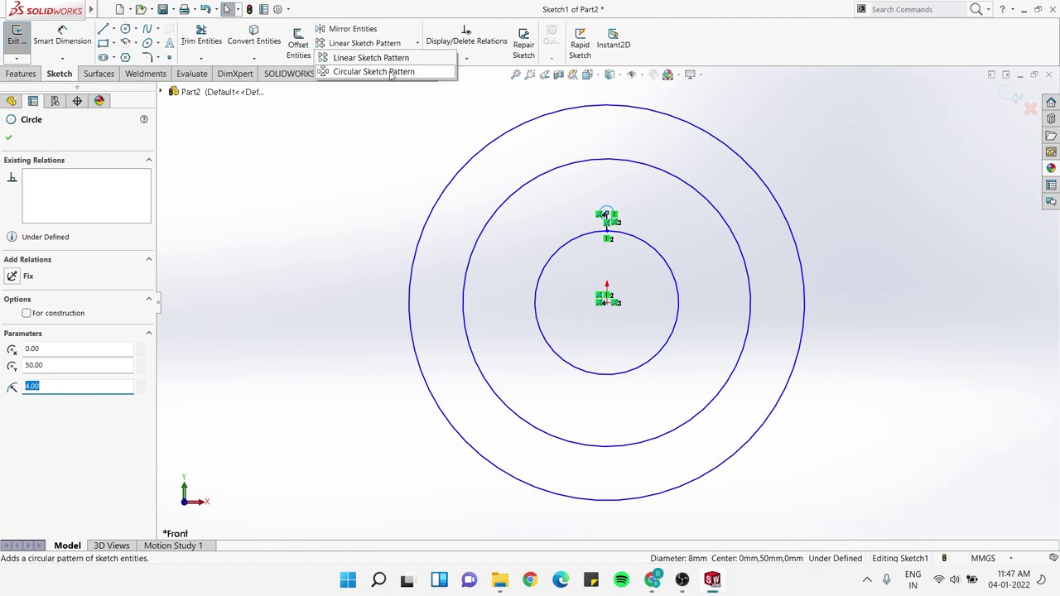
click(391, 72)
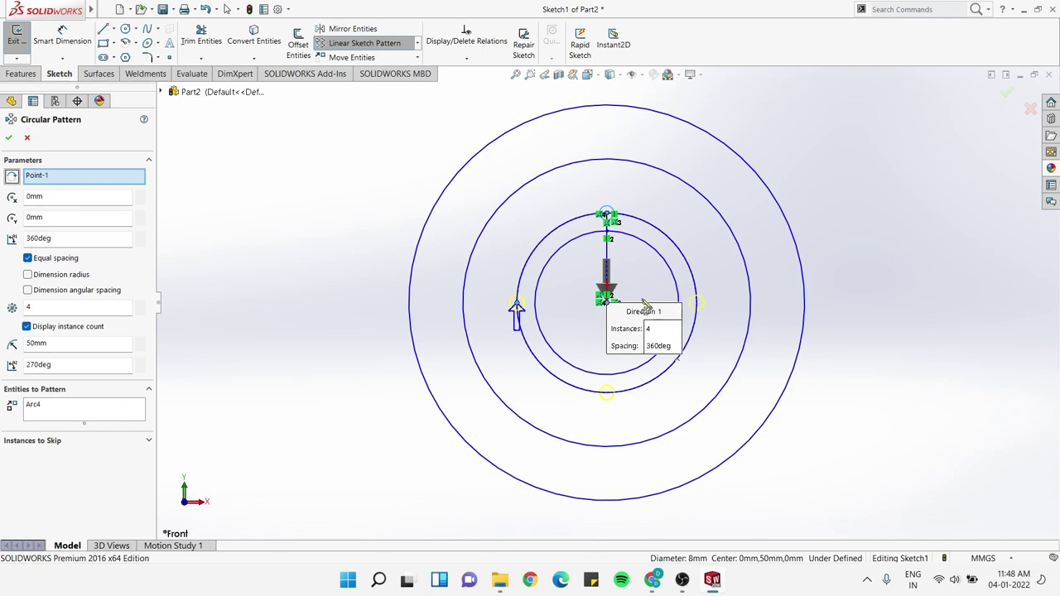
double_click(42, 309)
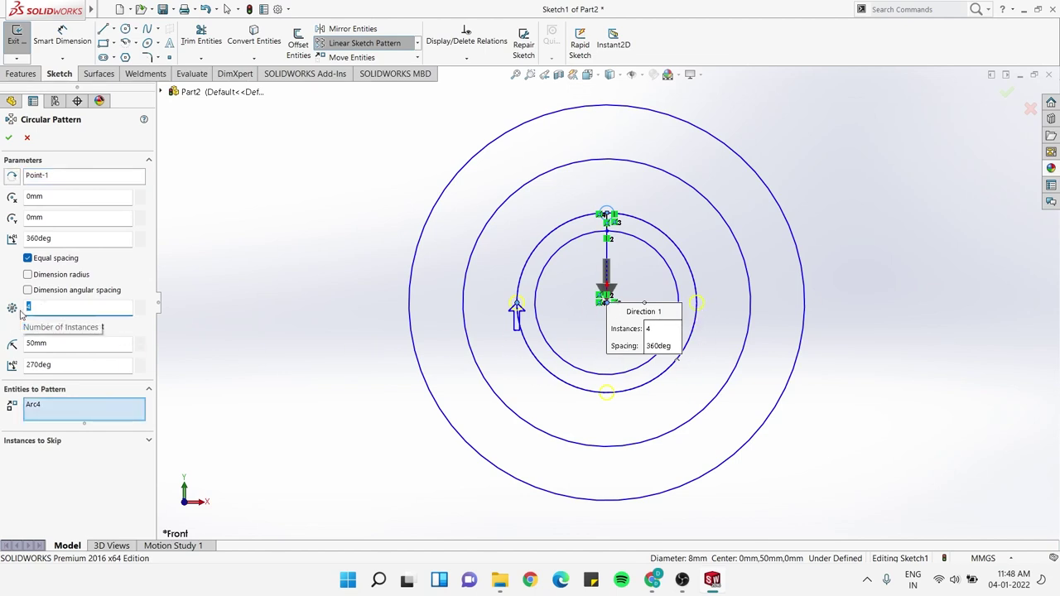
text(5)
double_click(24, 311)
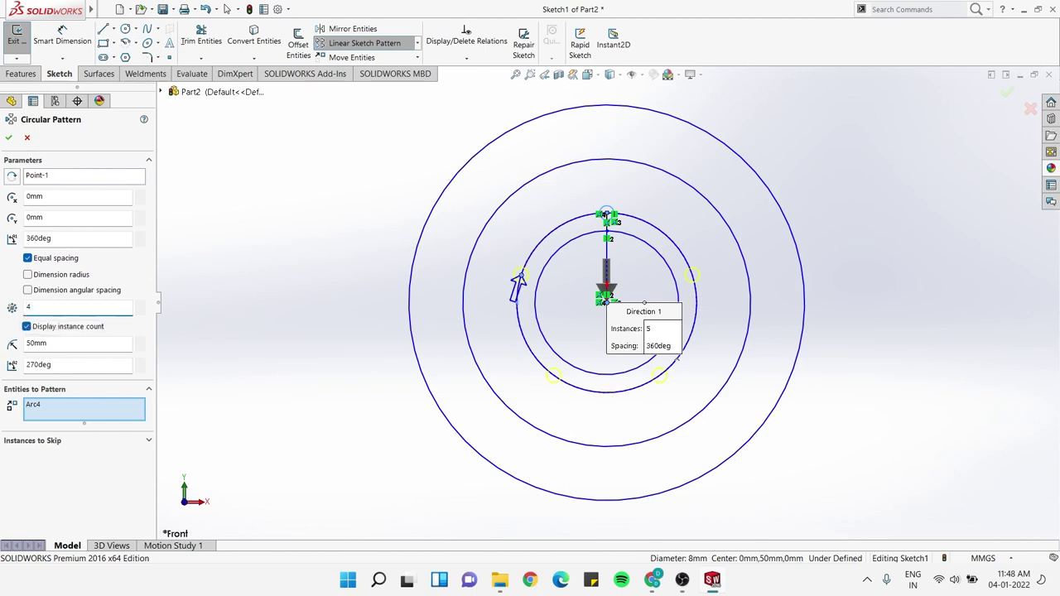
click(9, 140)
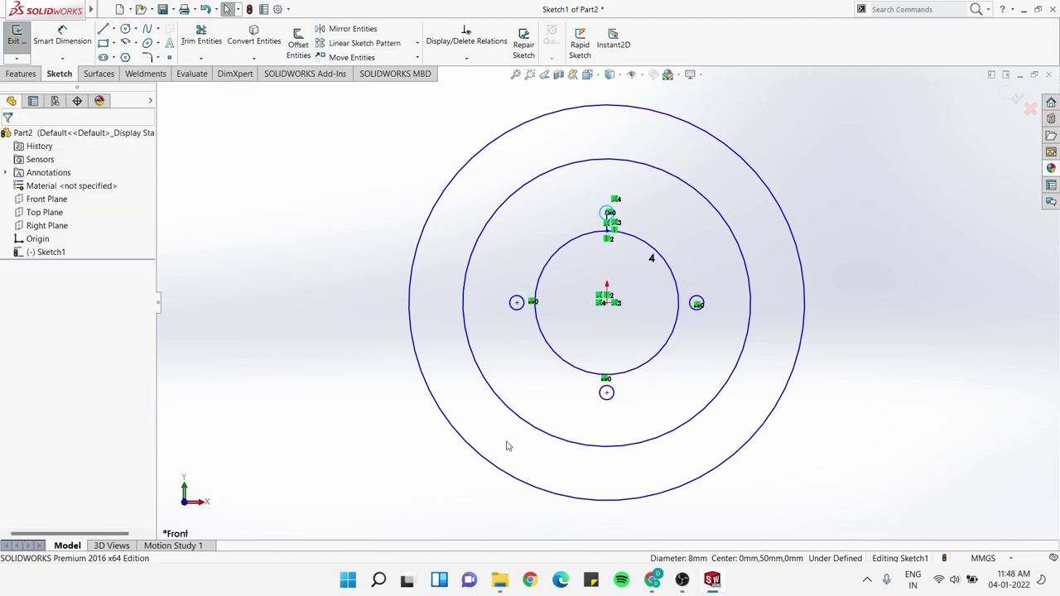
click(610, 213)
Draw a trial line left of the top hole, then delete it
click(609, 214)
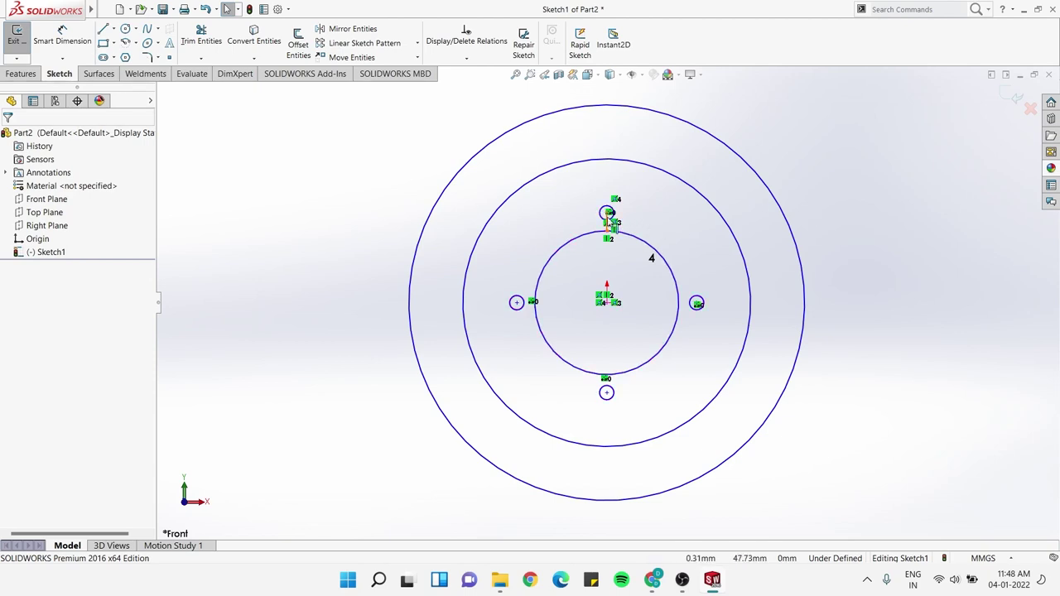
click(609, 219)
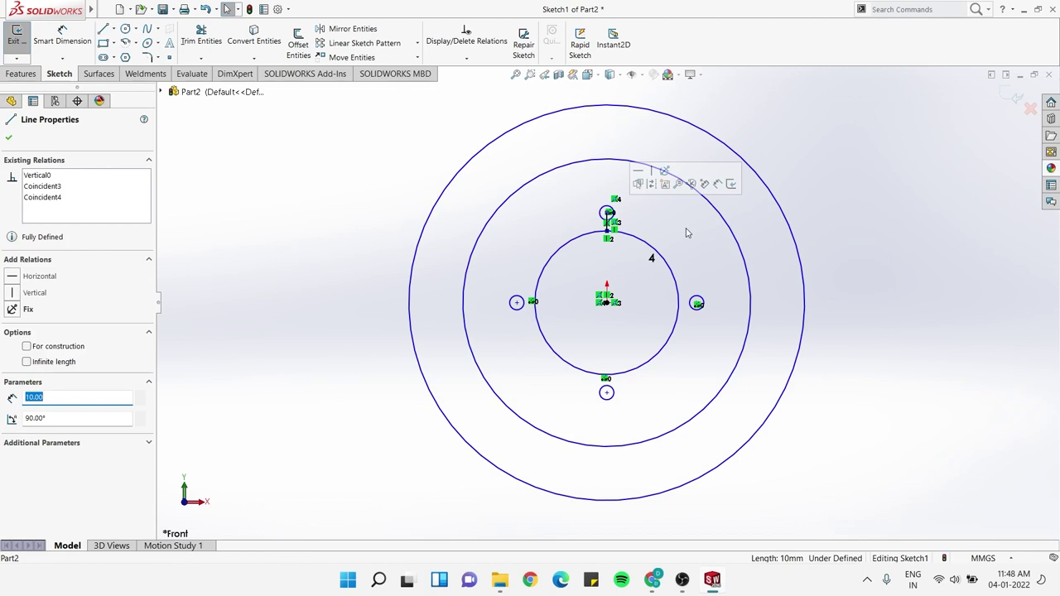
key(Escape)
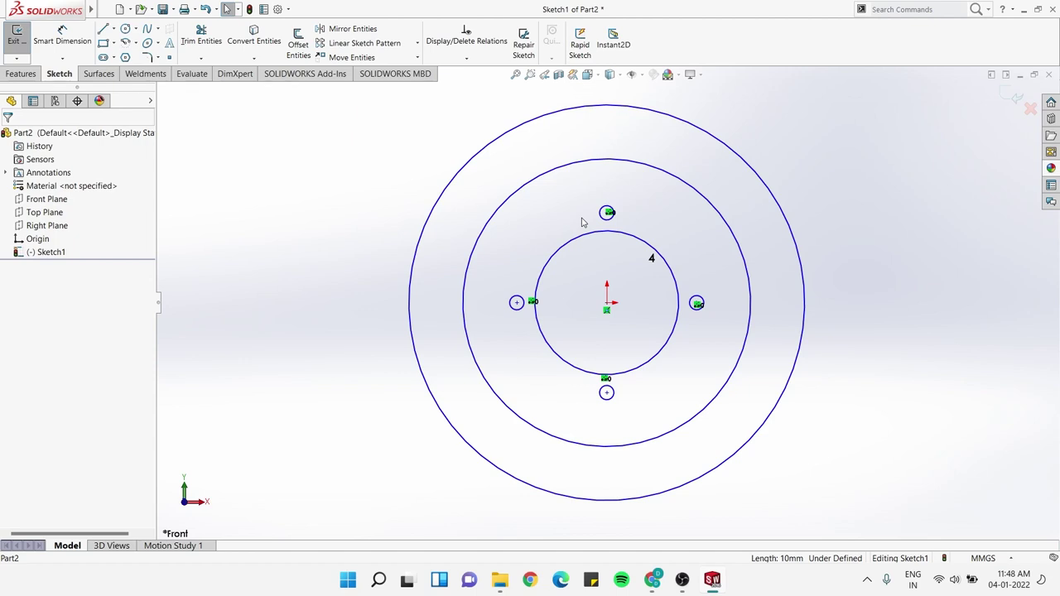
click(103, 31)
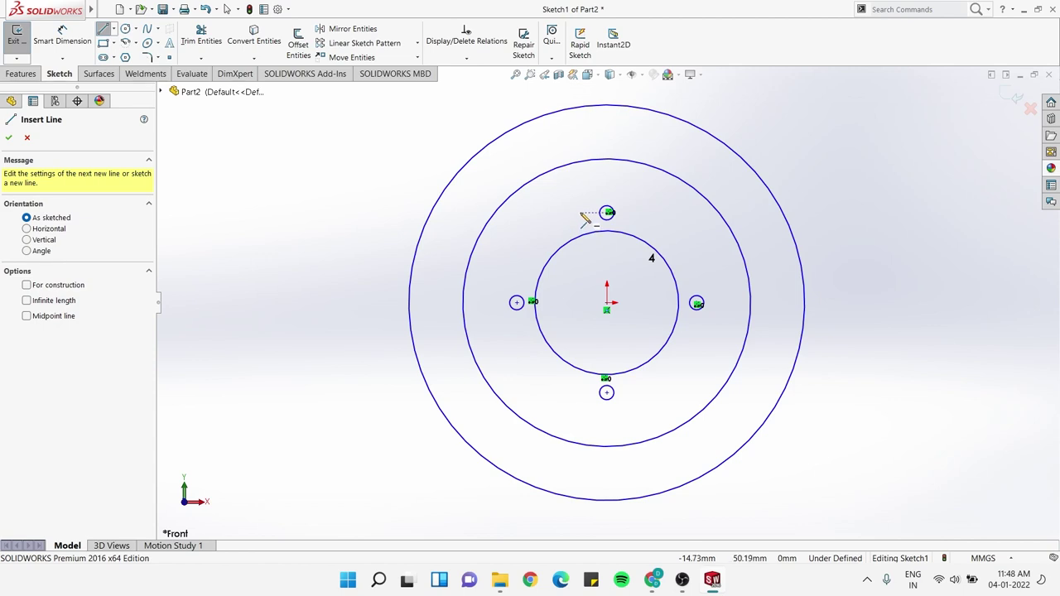
click(579, 214)
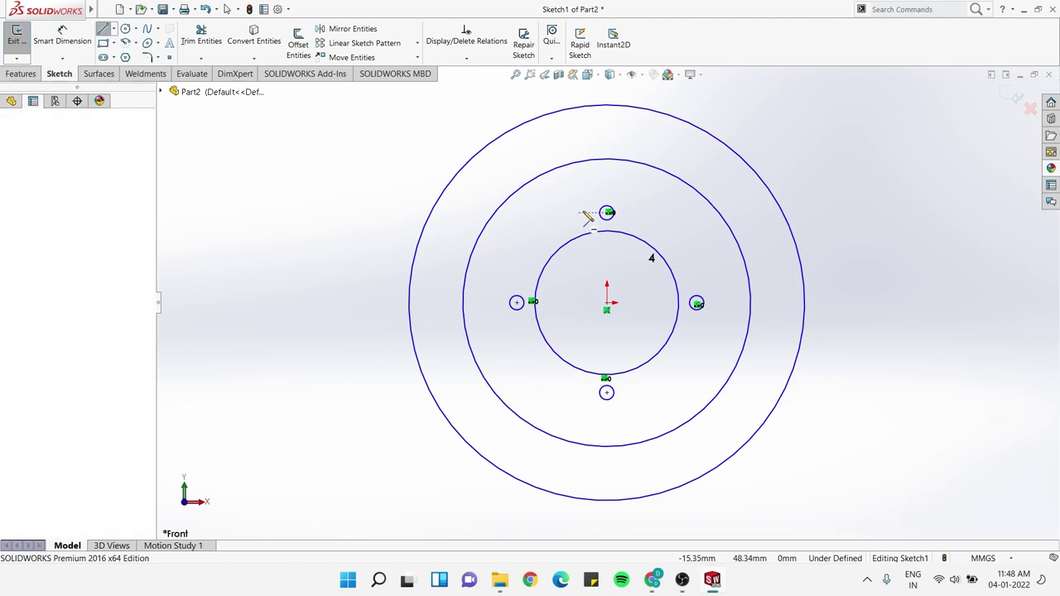
click(597, 195)
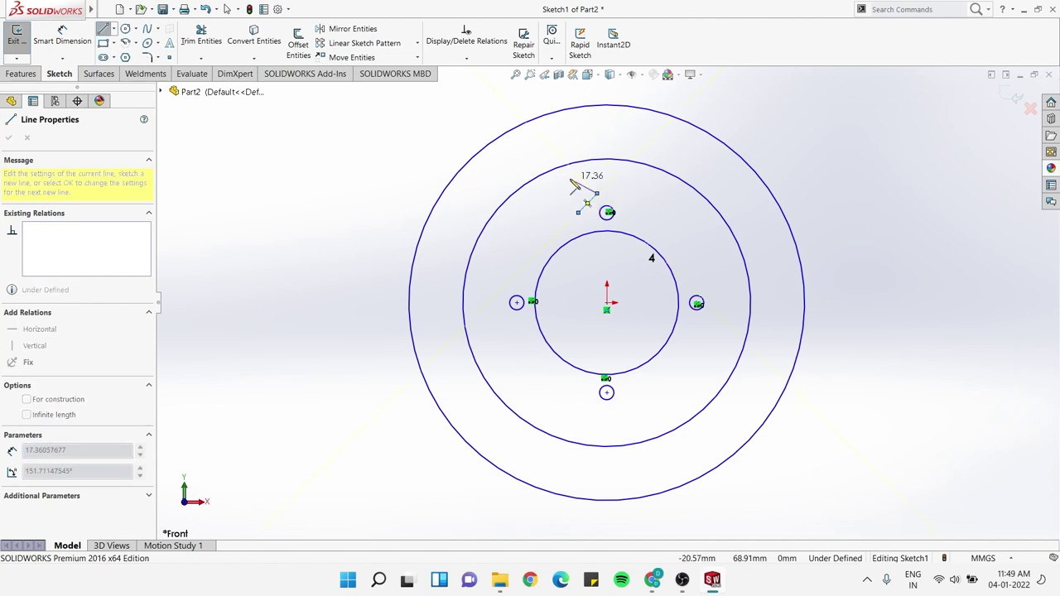
key(Escape)
click(588, 207)
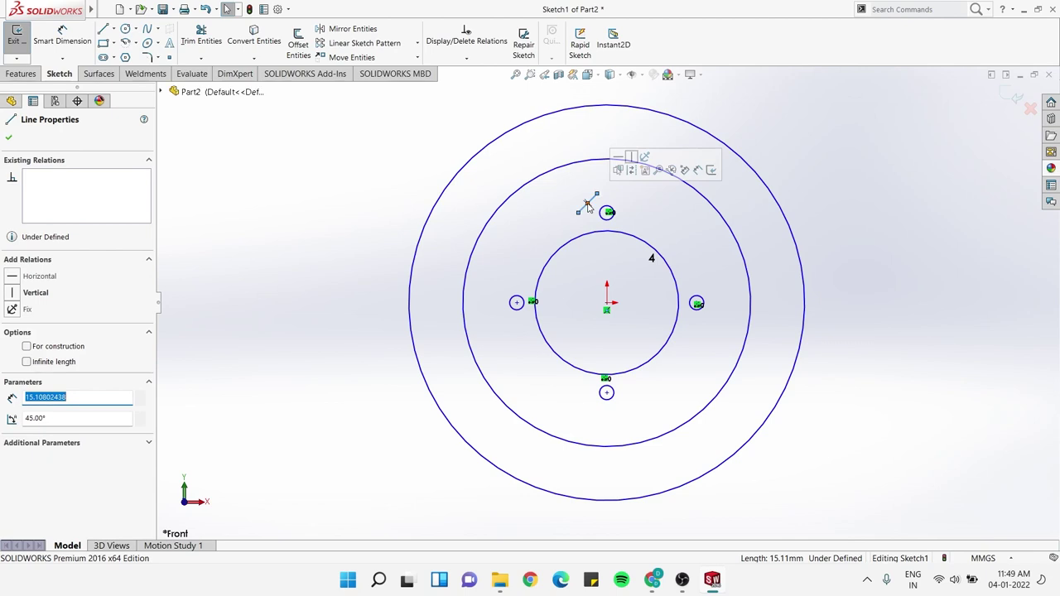
right_click(588, 207)
click(625, 384)
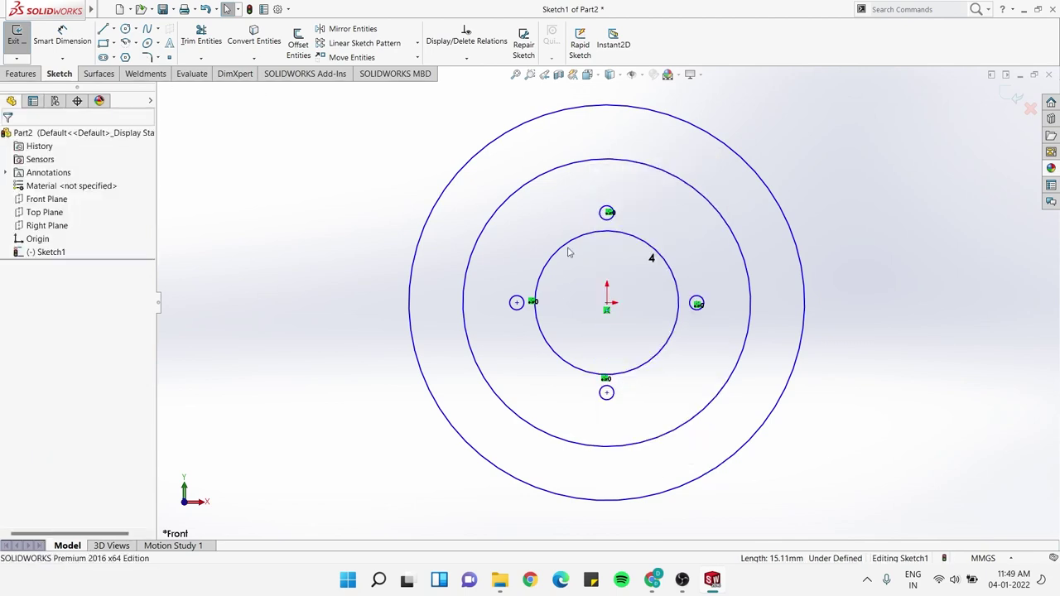
Draw a closed four-sided slot outline between the inner and middle circles, left of the top hole
click(103, 31)
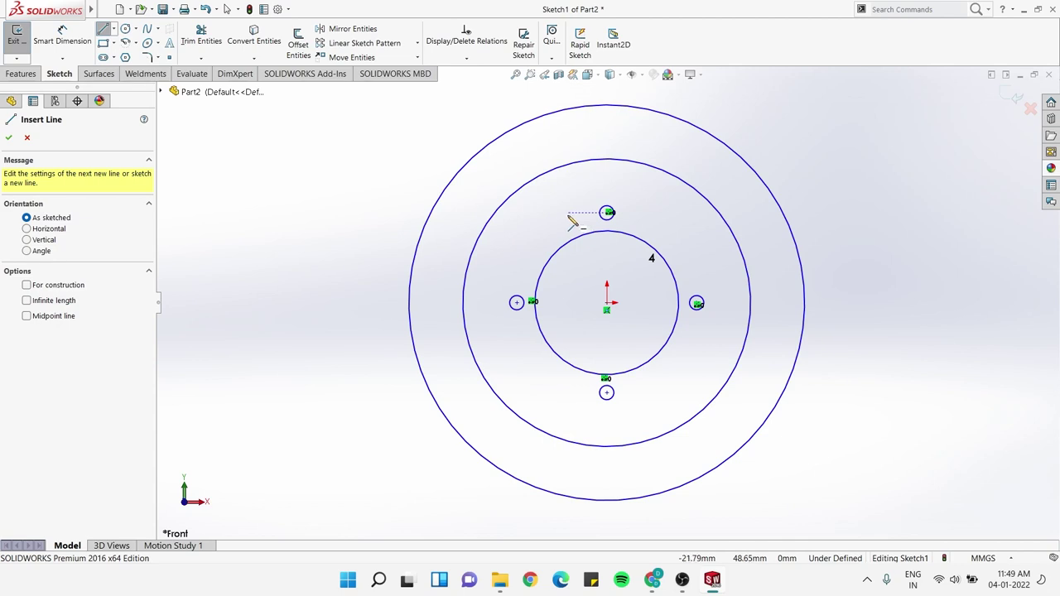
click(569, 217)
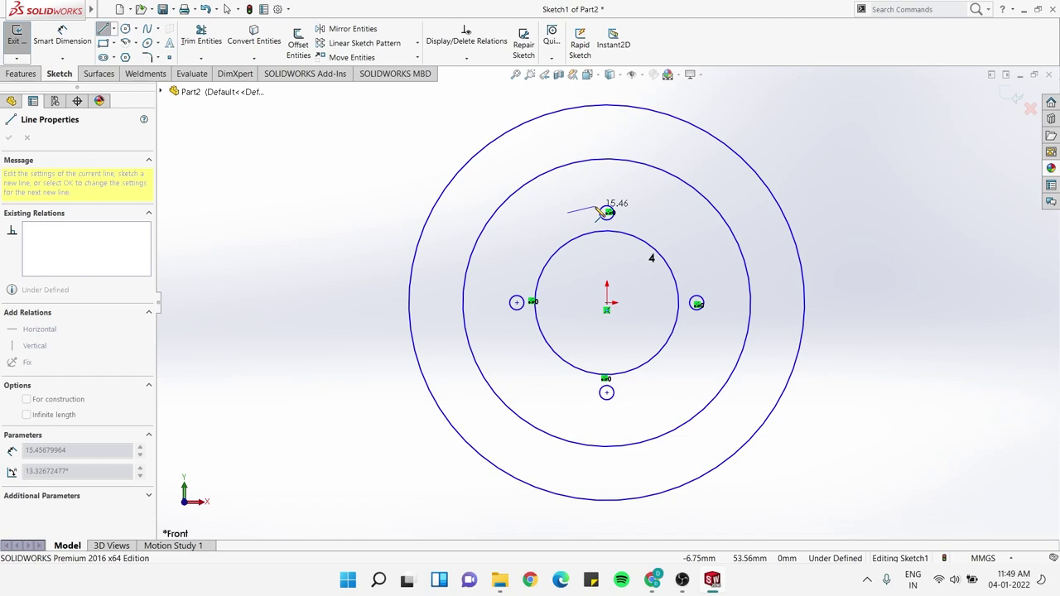
click(594, 212)
click(594, 196)
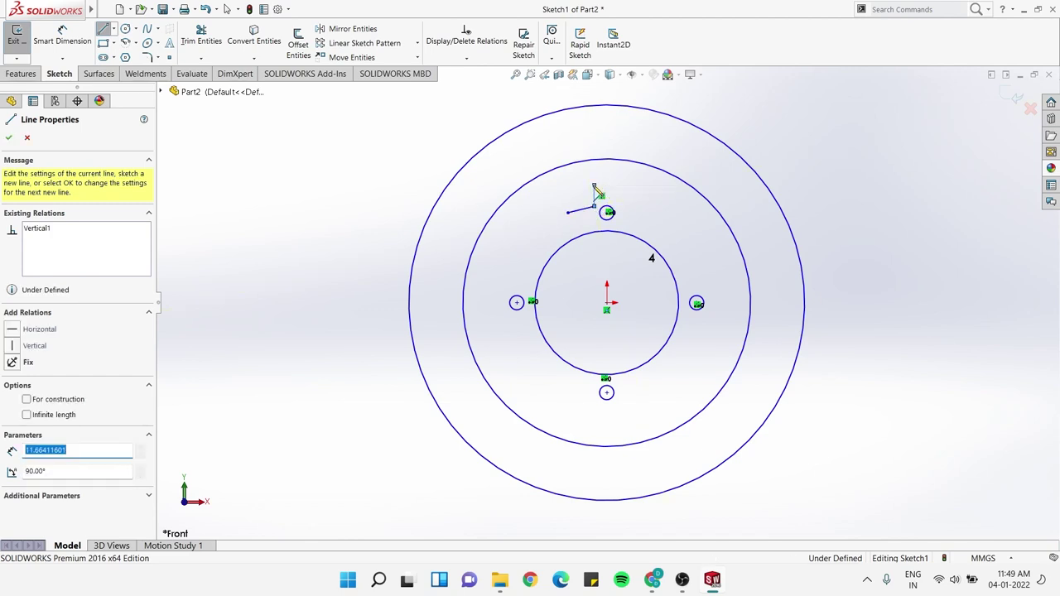
click(517, 196)
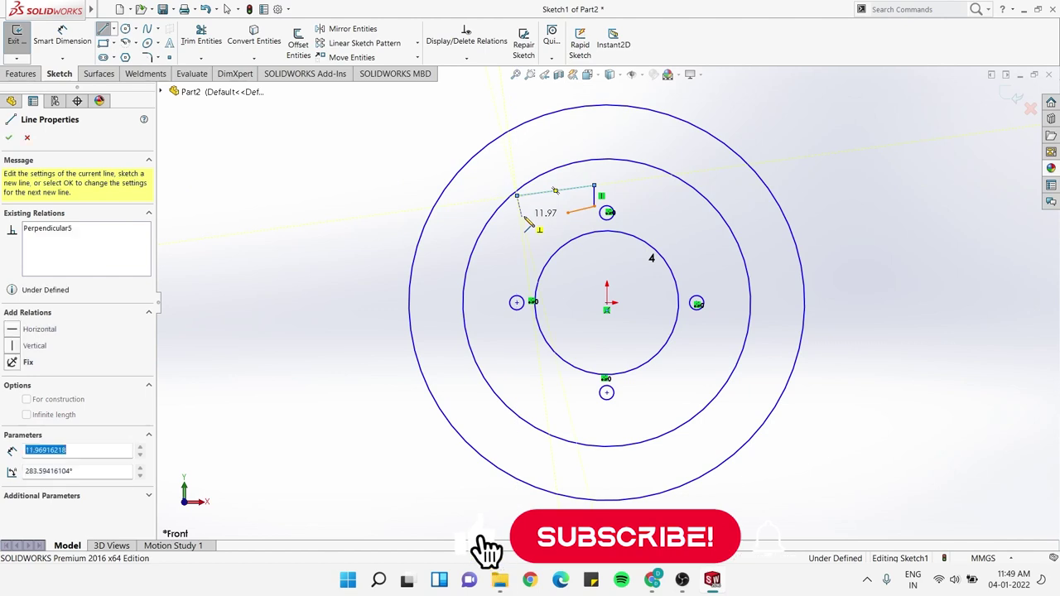
click(521, 216)
click(568, 213)
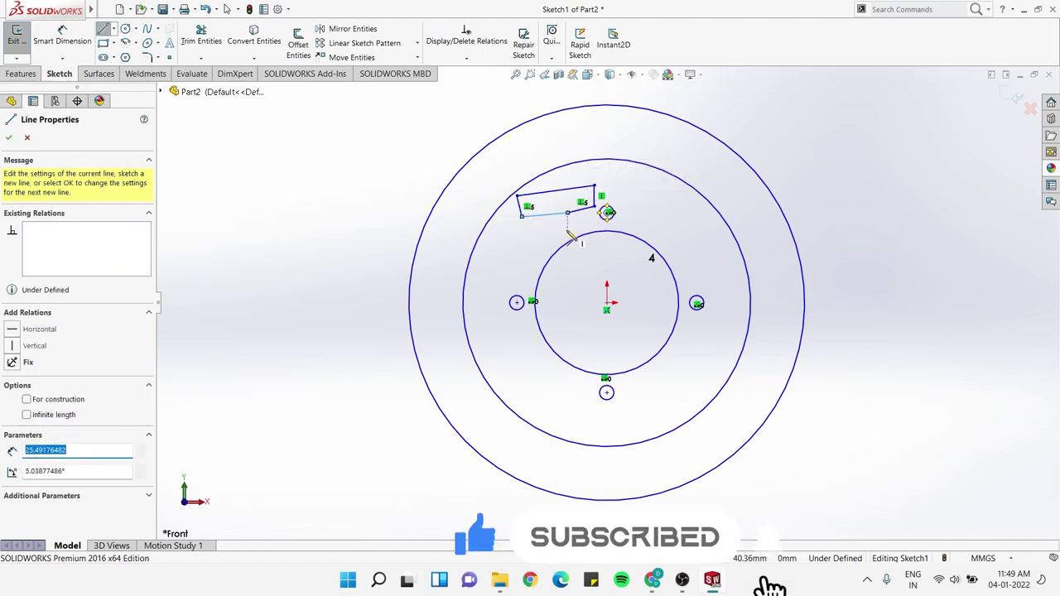
key(Escape)
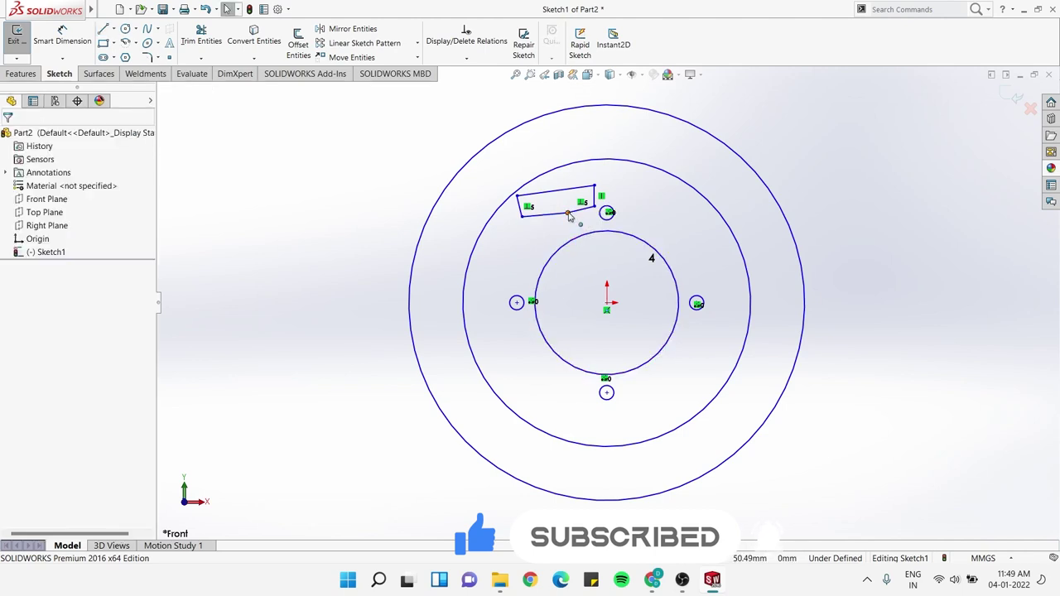
Drag the slot outline's bottom endpoint downward to reshape the slot
click(568, 215)
drag(568, 214, 569, 223)
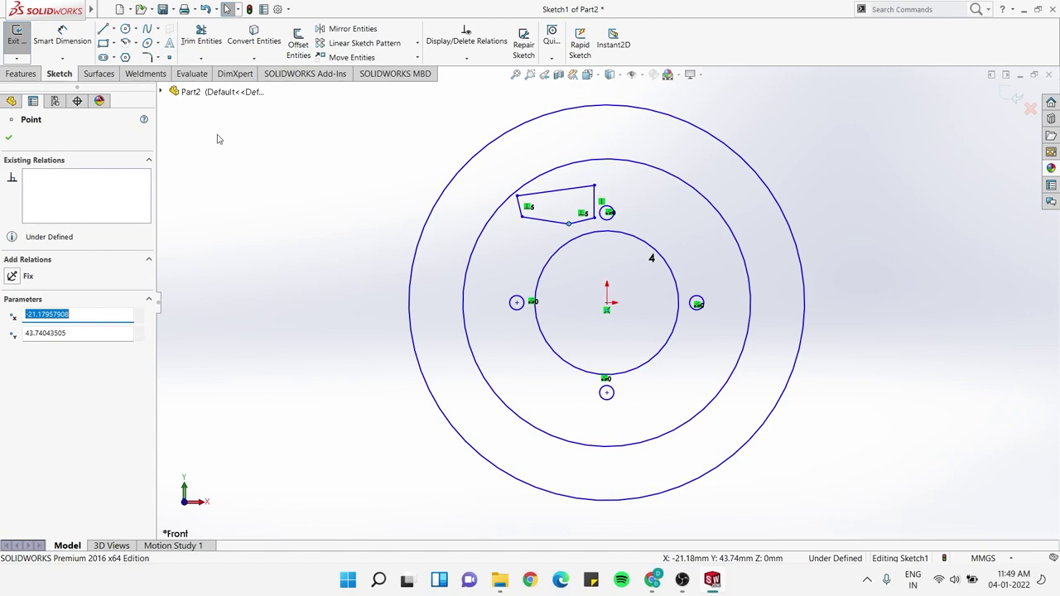
click(103, 29)
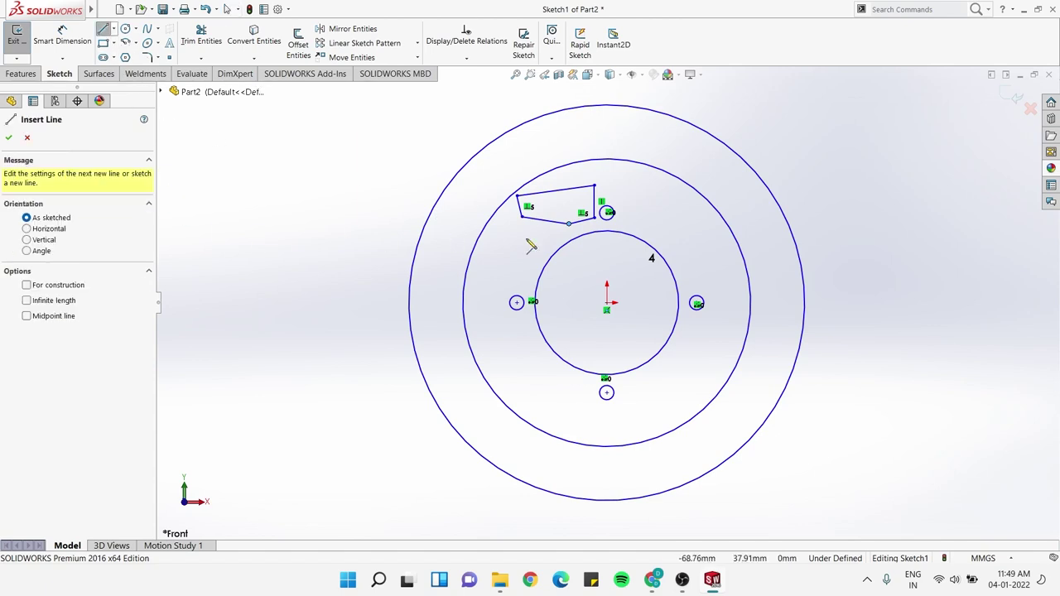
Draw a second closed slot outline below-left of the first, above the left hole
click(563, 236)
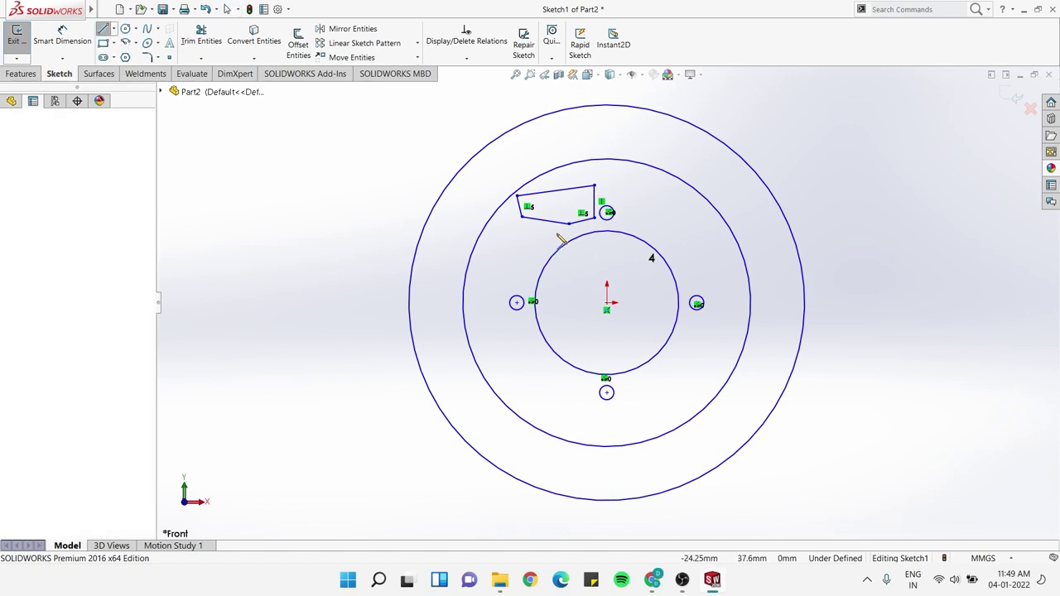
click(513, 223)
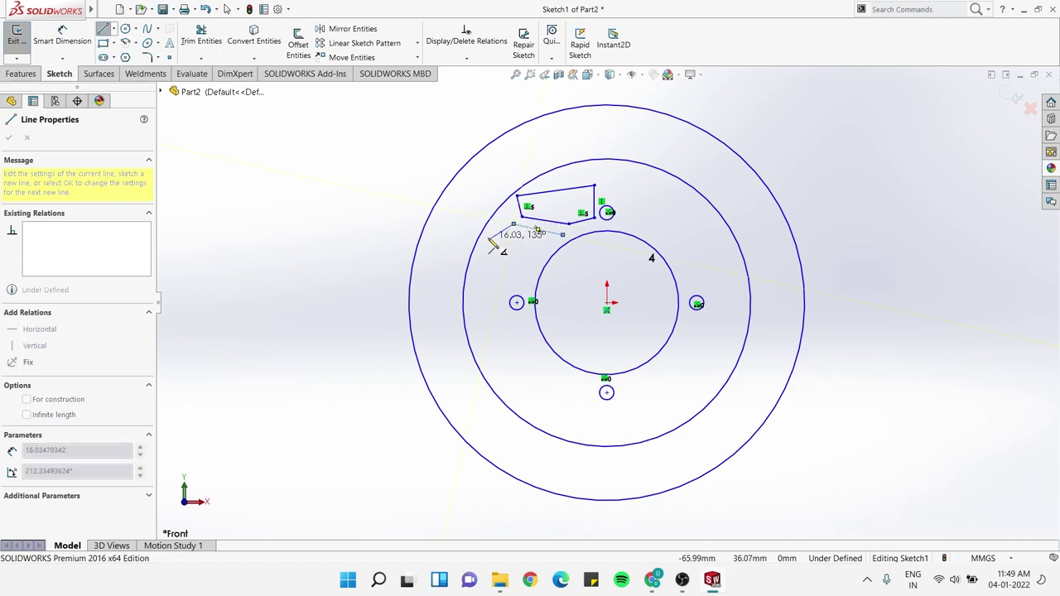
click(489, 239)
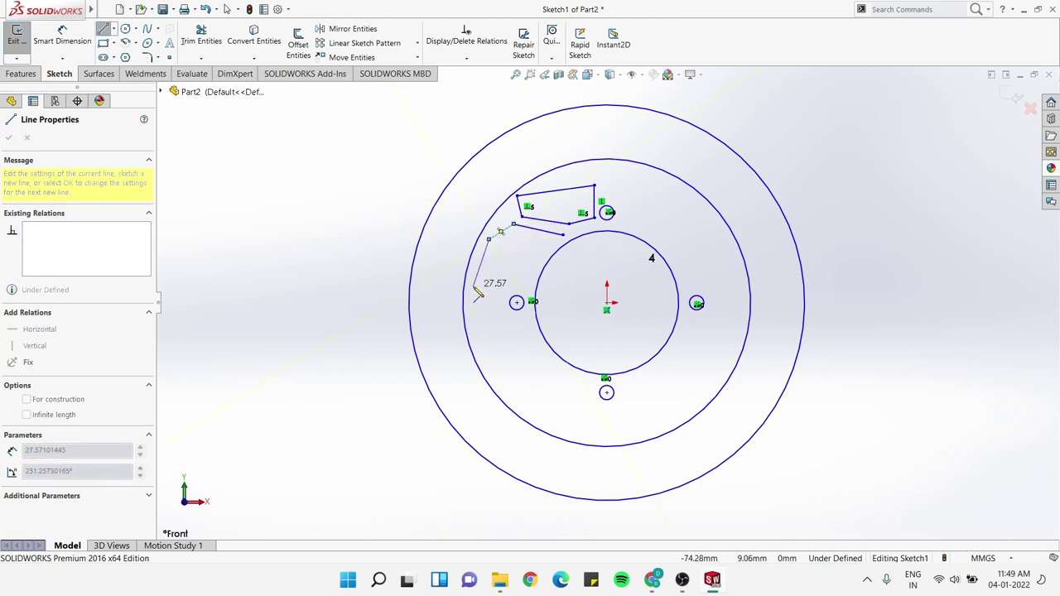
click(471, 288)
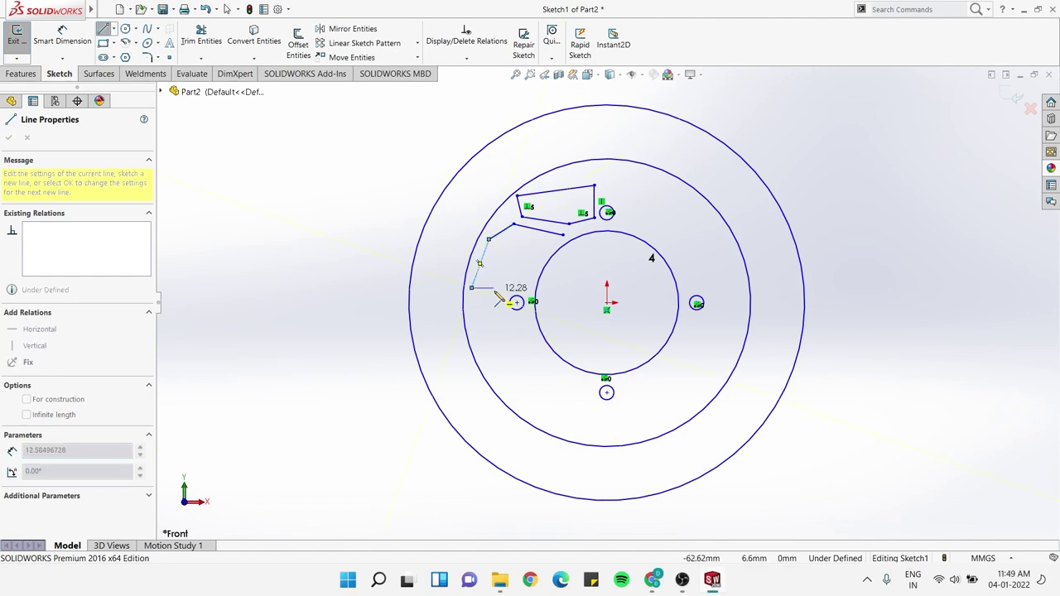
click(506, 288)
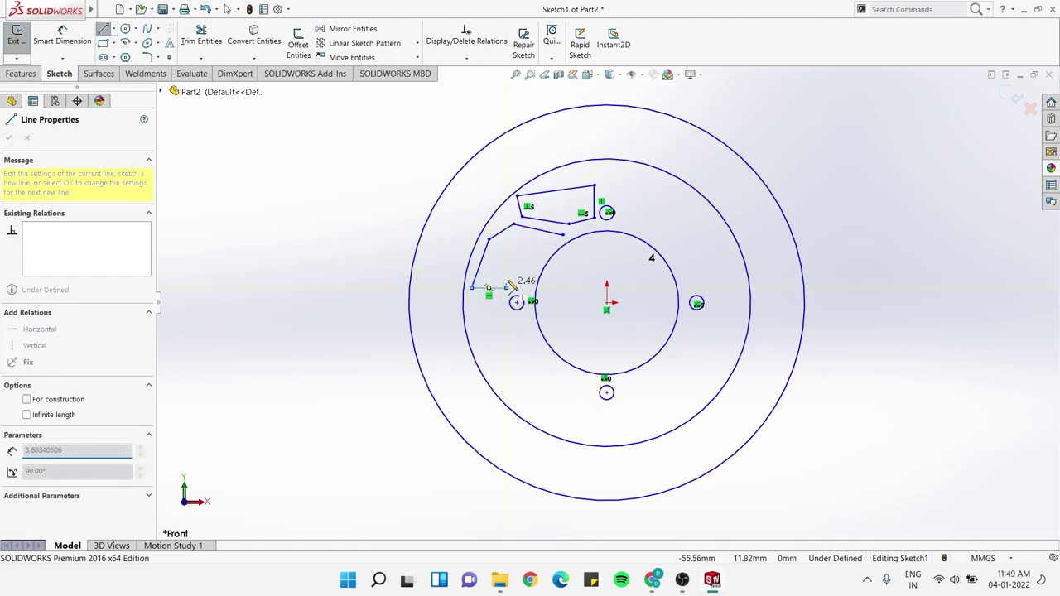
double_click(563, 237)
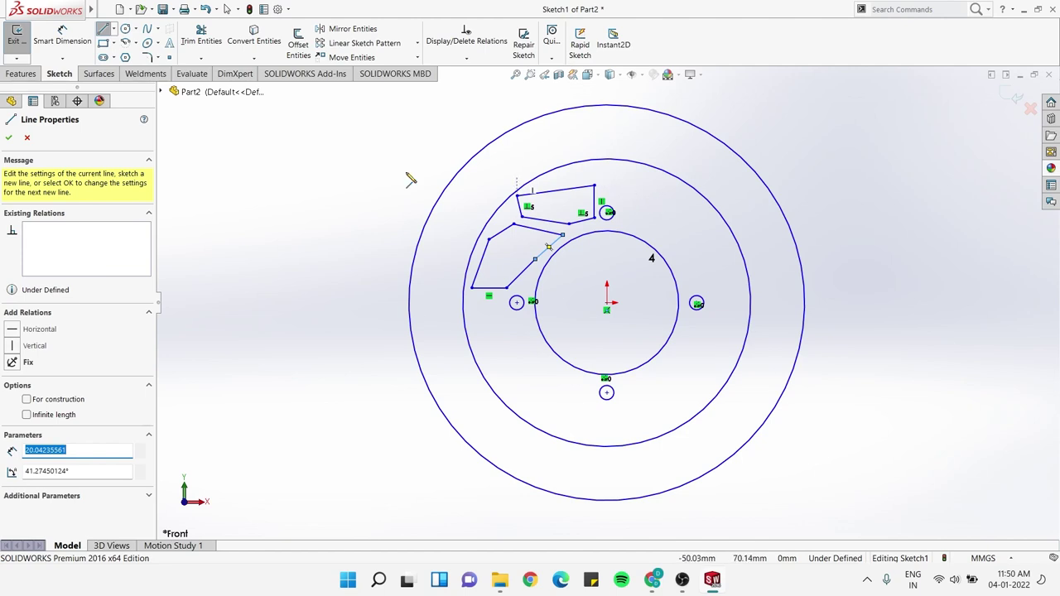
click(9, 137)
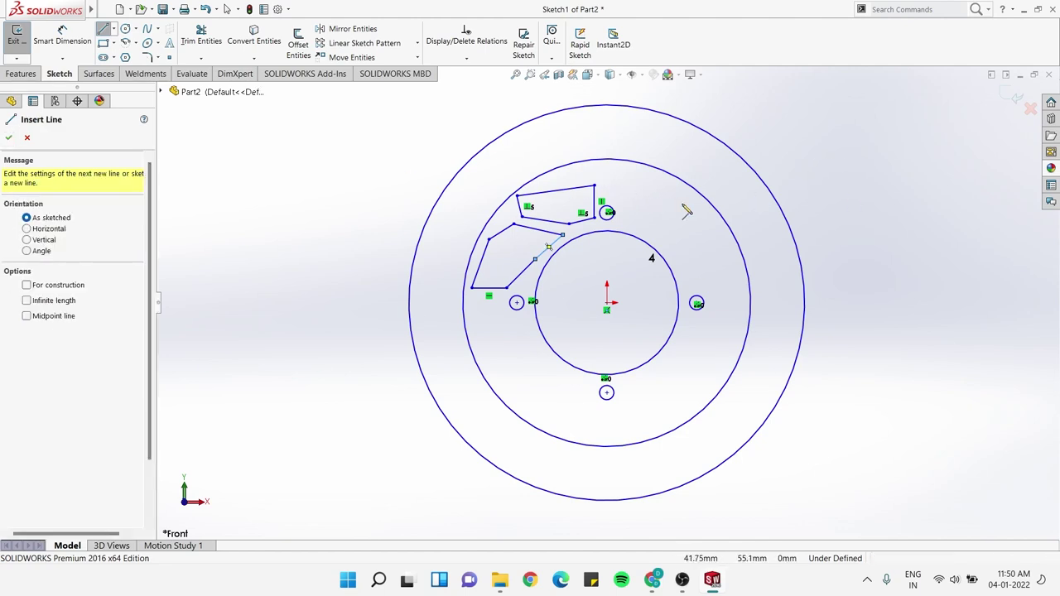
click(417, 44)
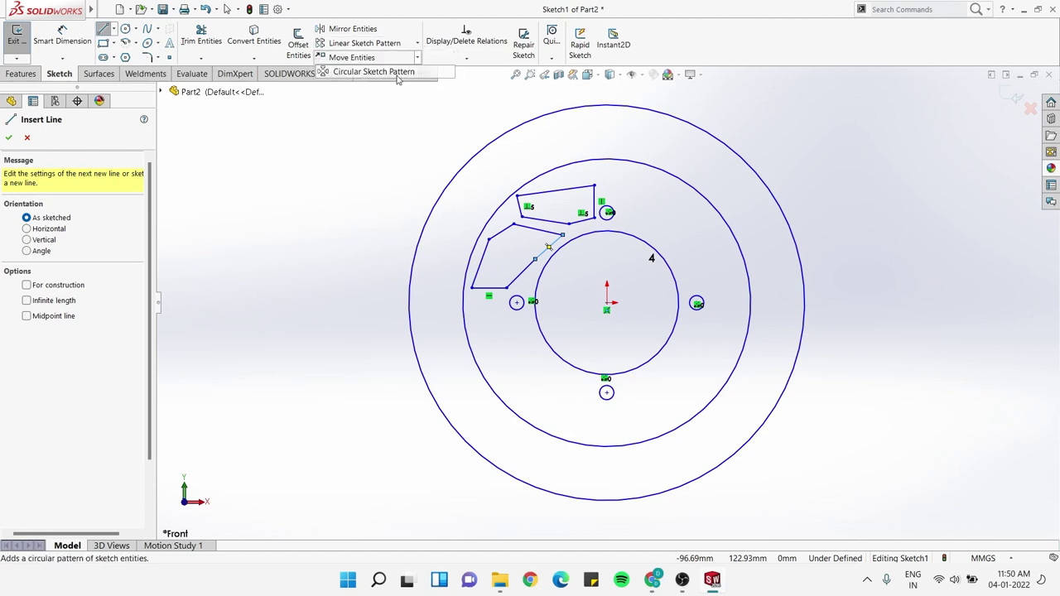
Start a circular sketch pattern, clear its entity list, and pick the first slot's edges
click(397, 73)
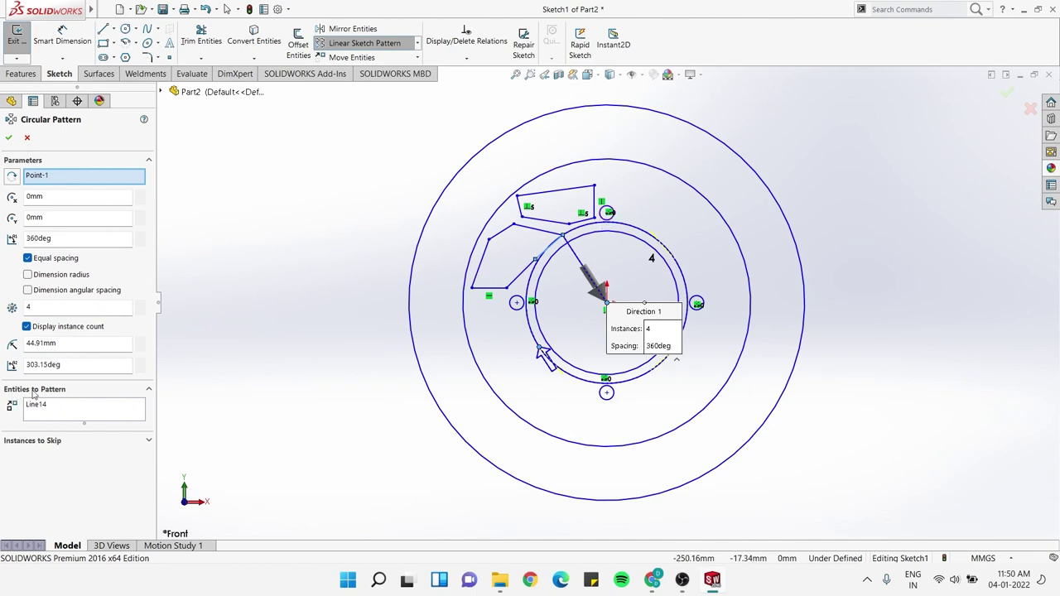
click(50, 412)
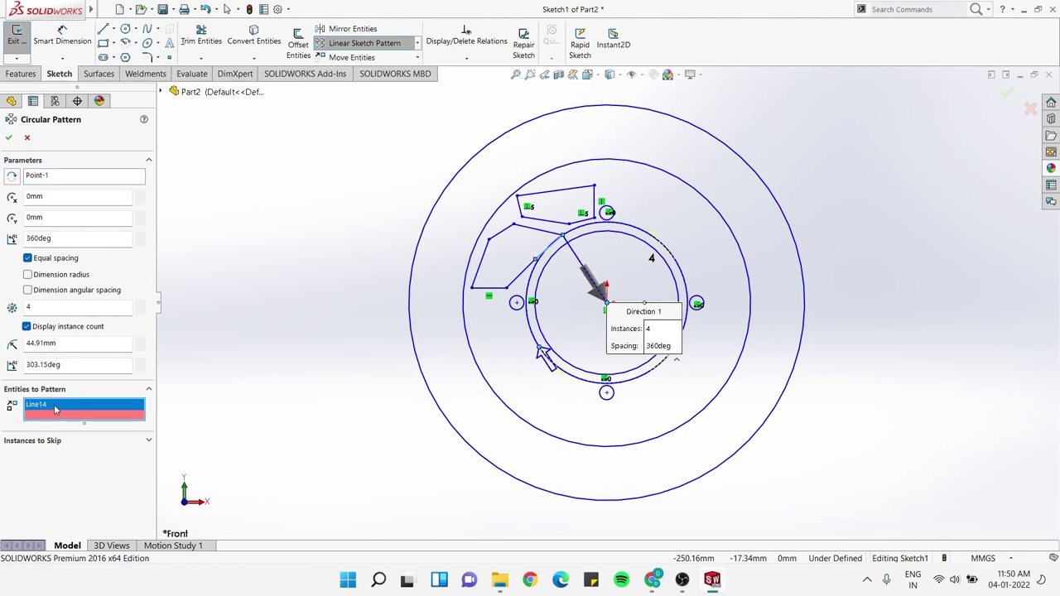
right_click(55, 410)
click(94, 416)
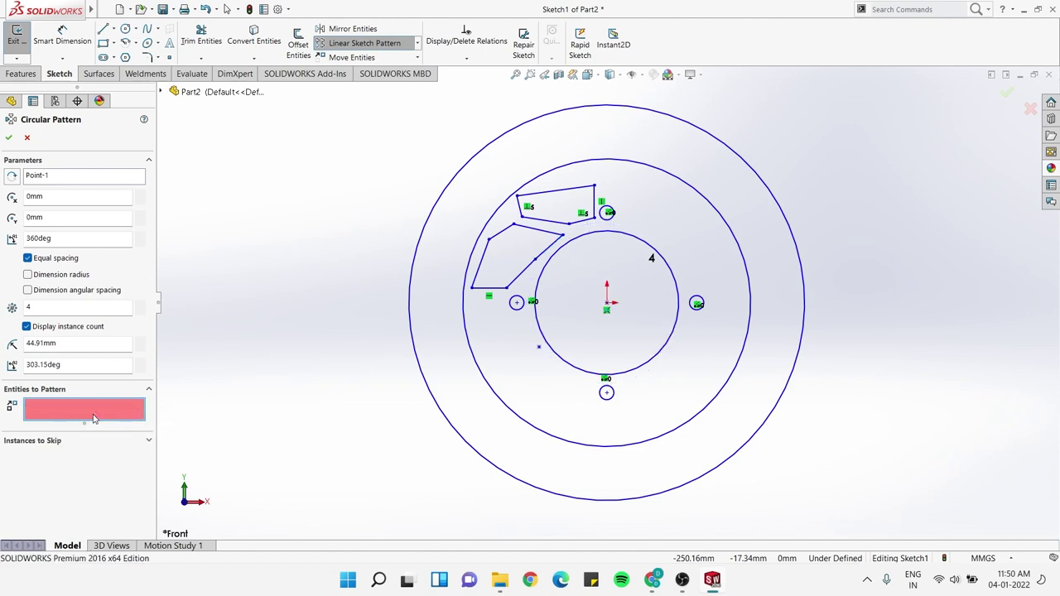
click(574, 195)
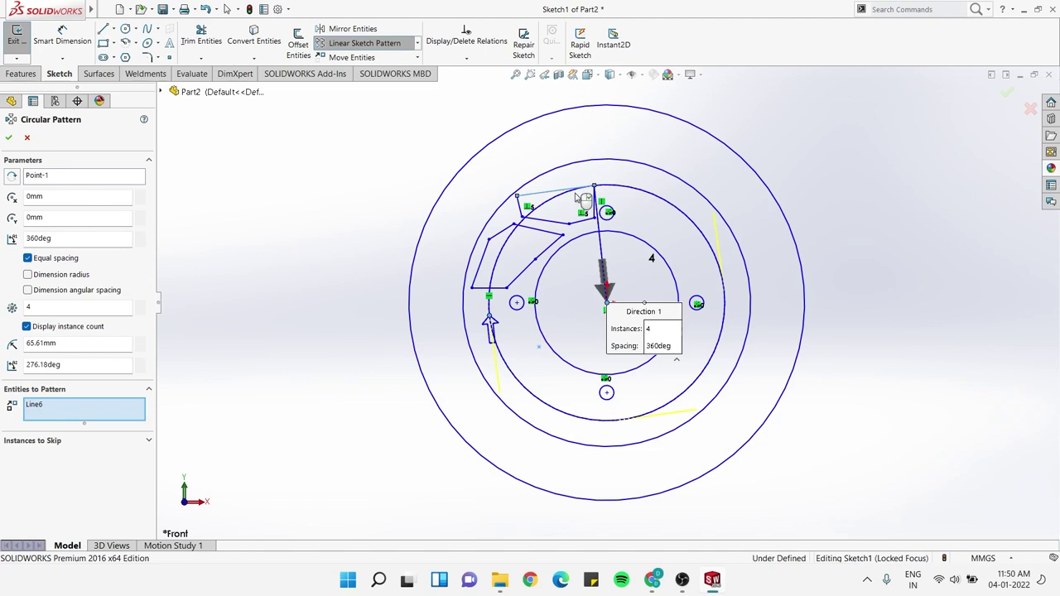
click(596, 211)
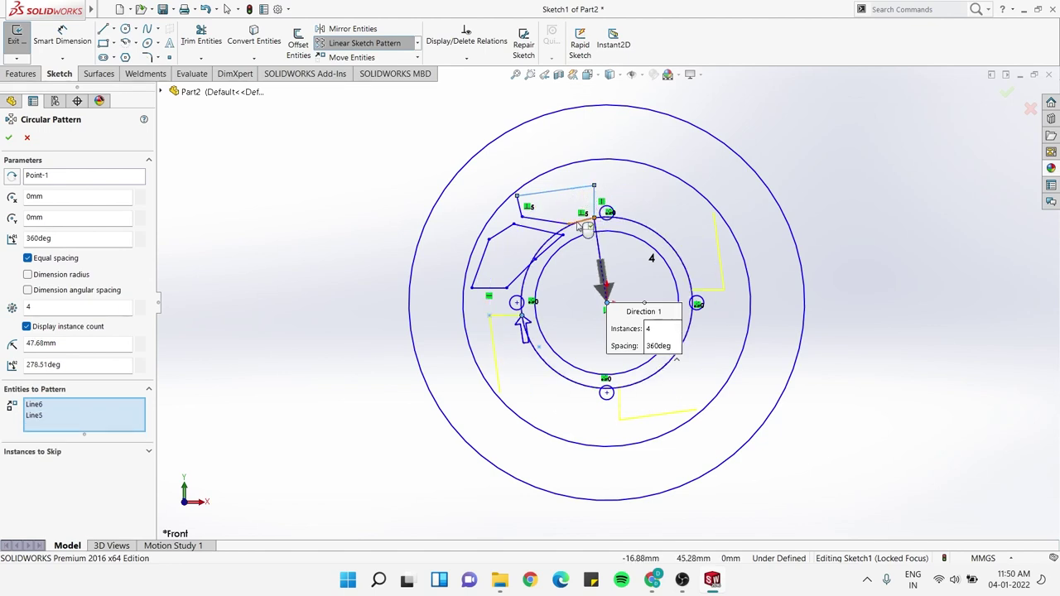
click(584, 226)
click(555, 231)
Add the second slot's edges and apply the 4-instance, 360° circular pattern
click(521, 213)
click(501, 232)
click(531, 229)
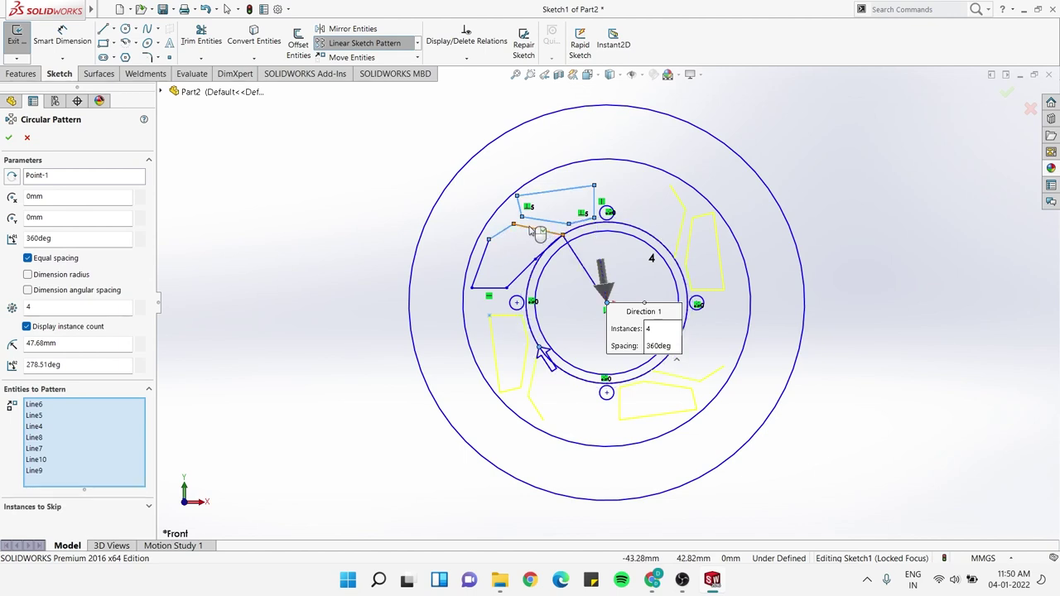
click(547, 251)
click(522, 275)
click(523, 275)
click(480, 264)
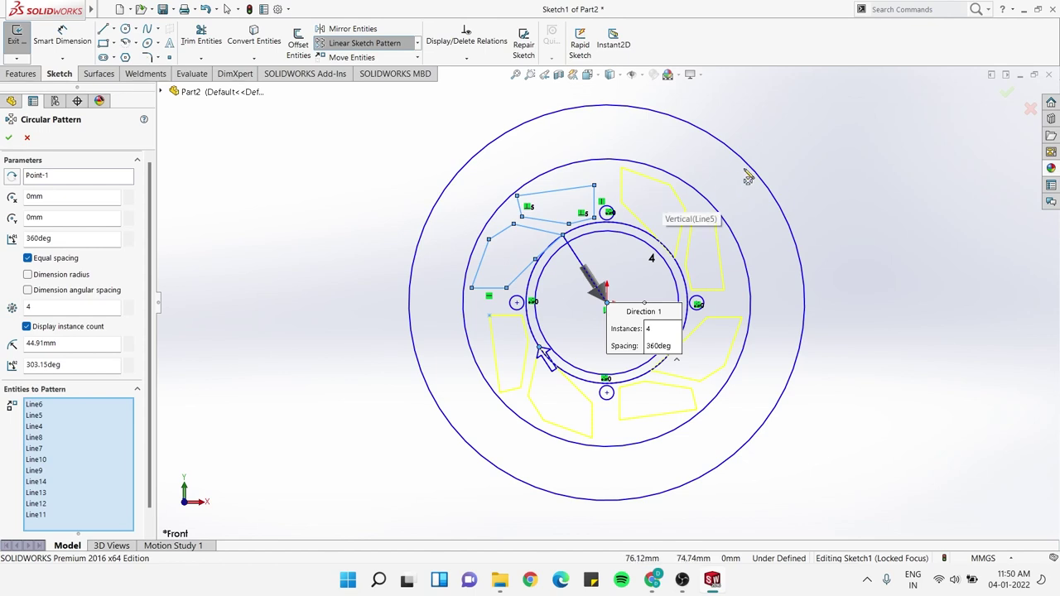
click(8, 137)
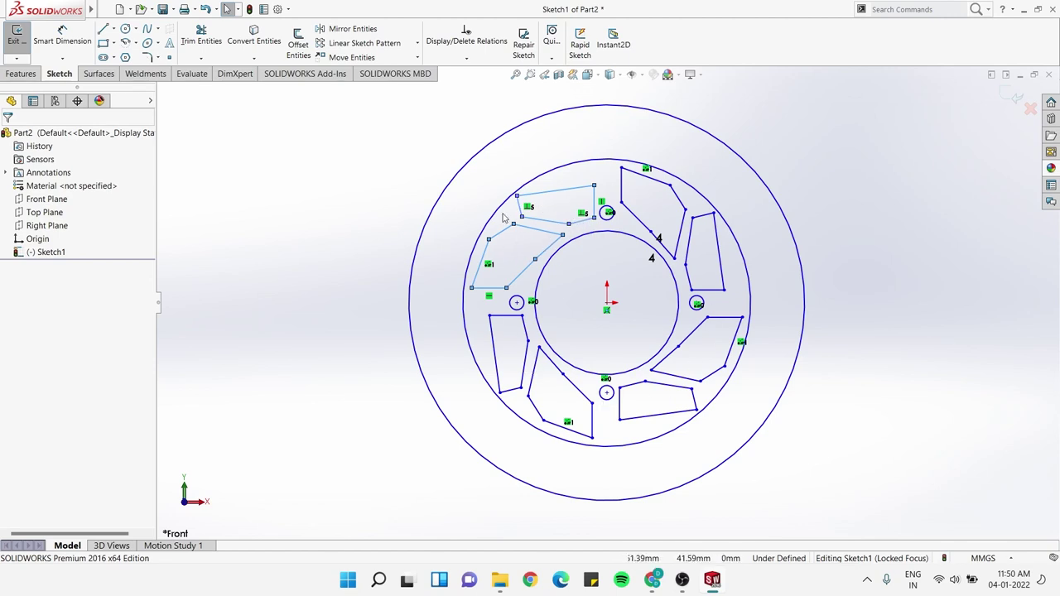
click(857, 198)
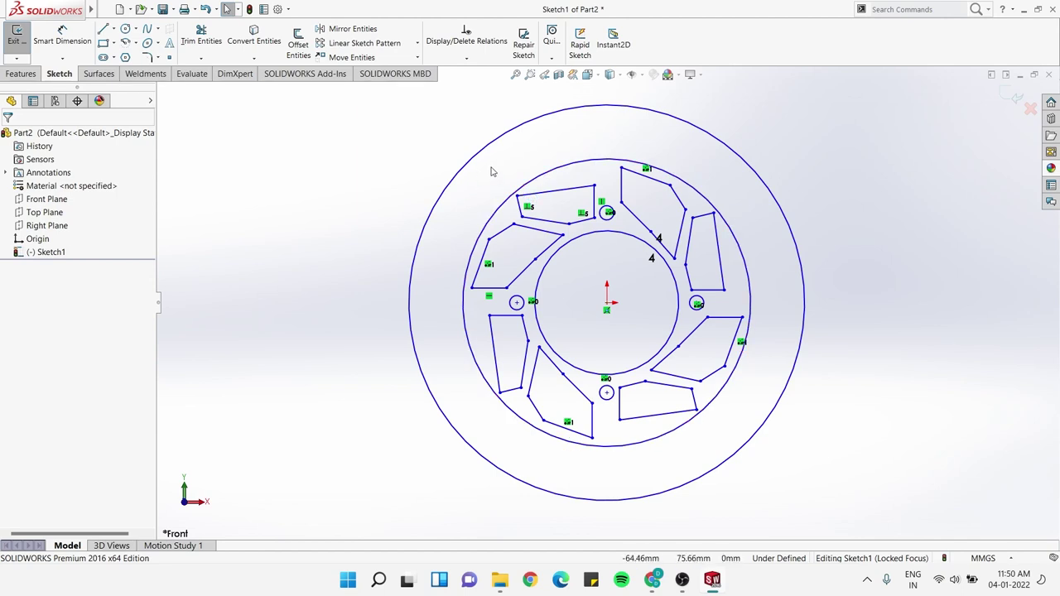
Pick the Circle tool to resume drawing circles in Sketch1
click(126, 32)
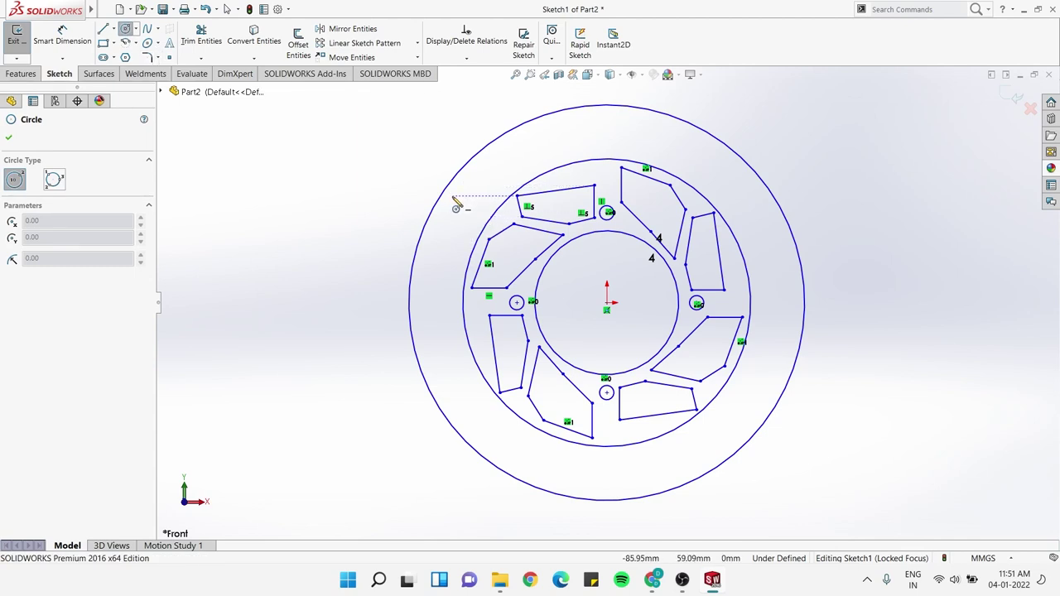
Draw three small circles in the outer ring's upper left, setting their radius to 4.00
click(454, 197)
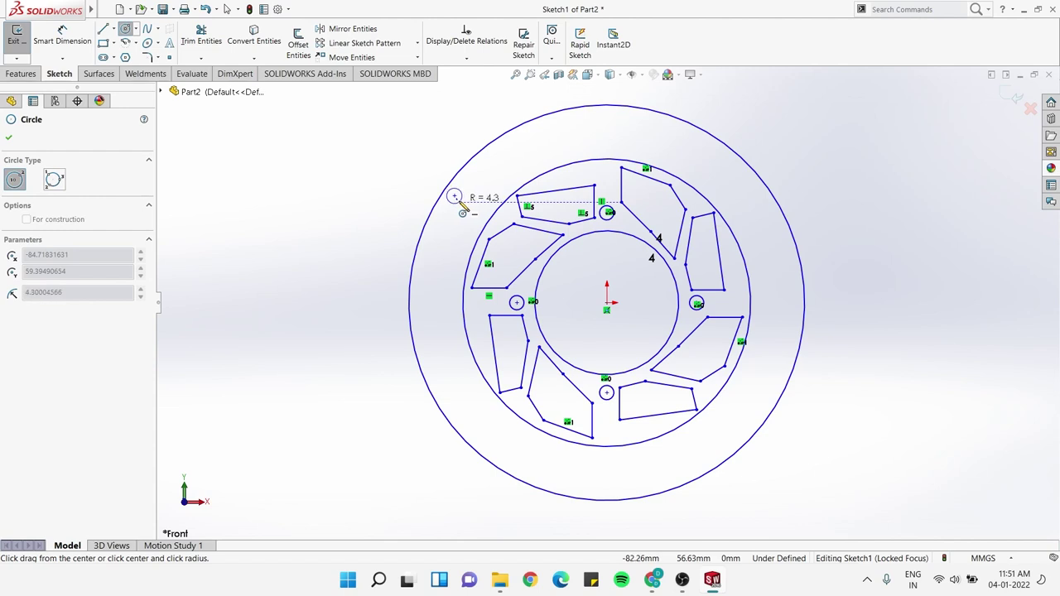
click(464, 200)
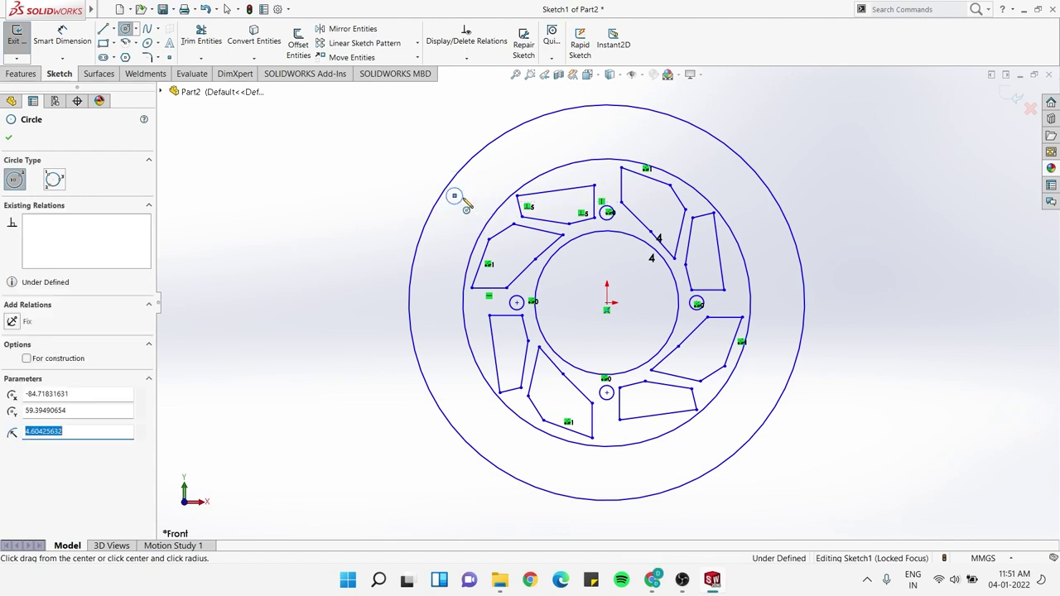
text(4.00)
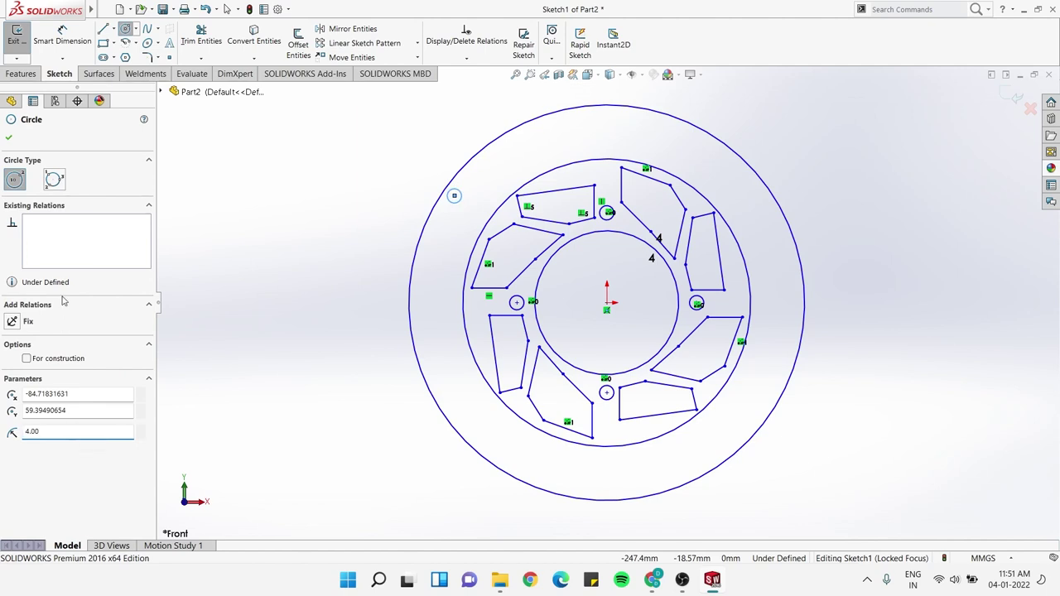
click(7, 141)
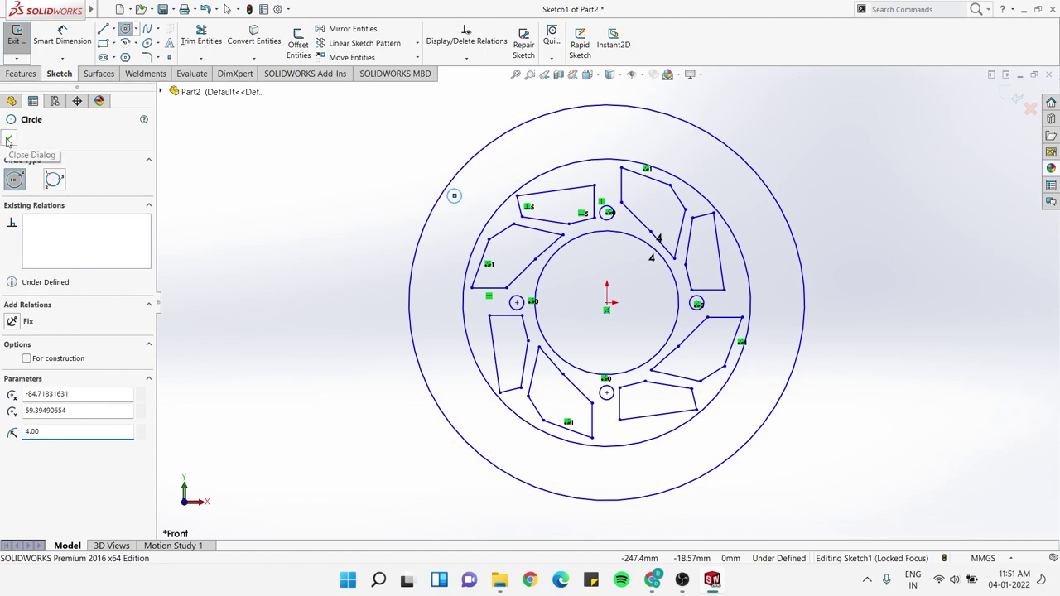
click(124, 32)
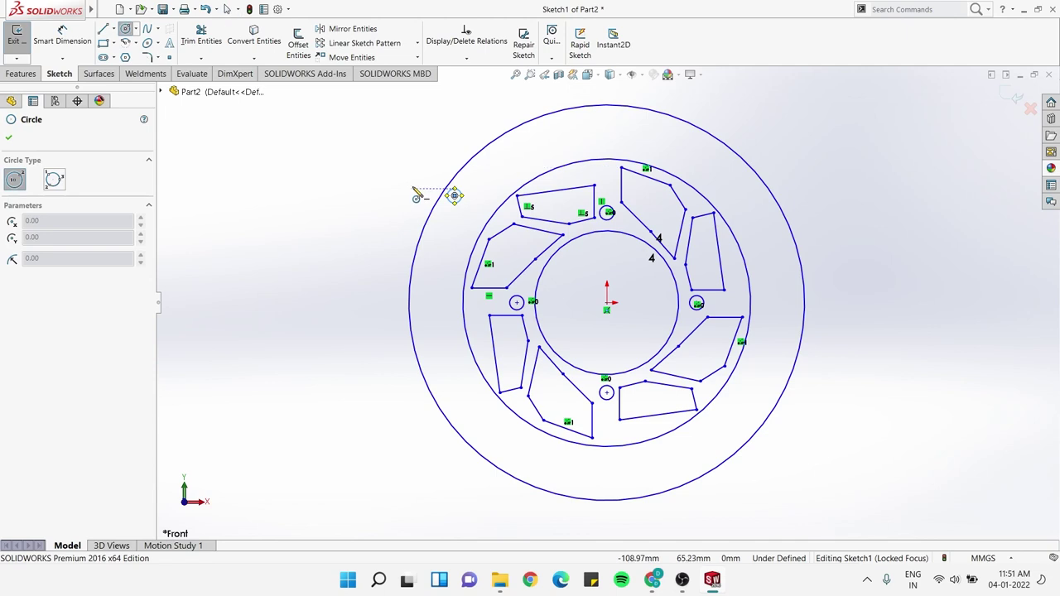
click(481, 190)
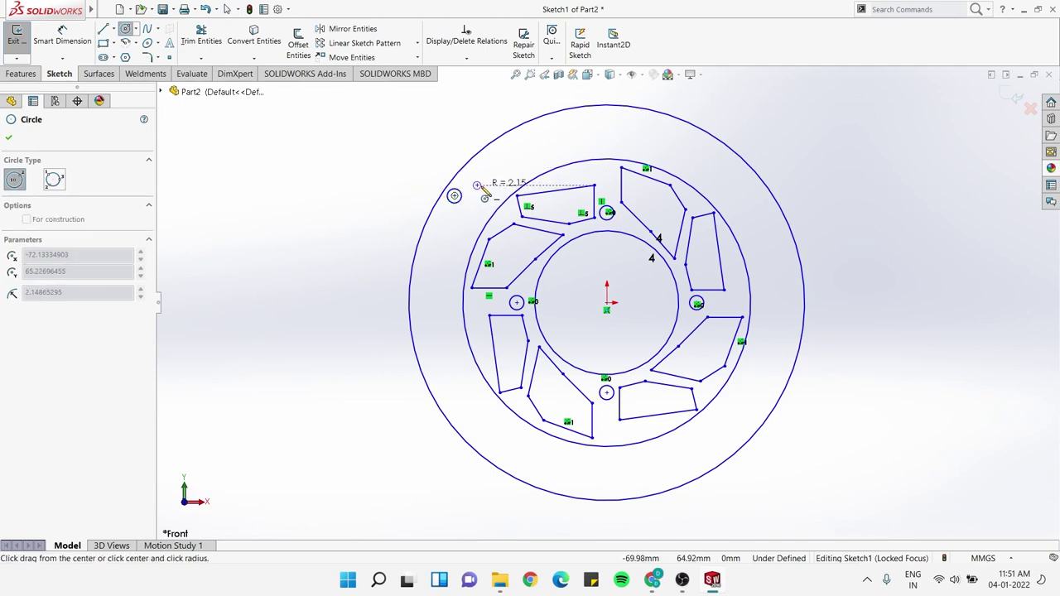
click(488, 188)
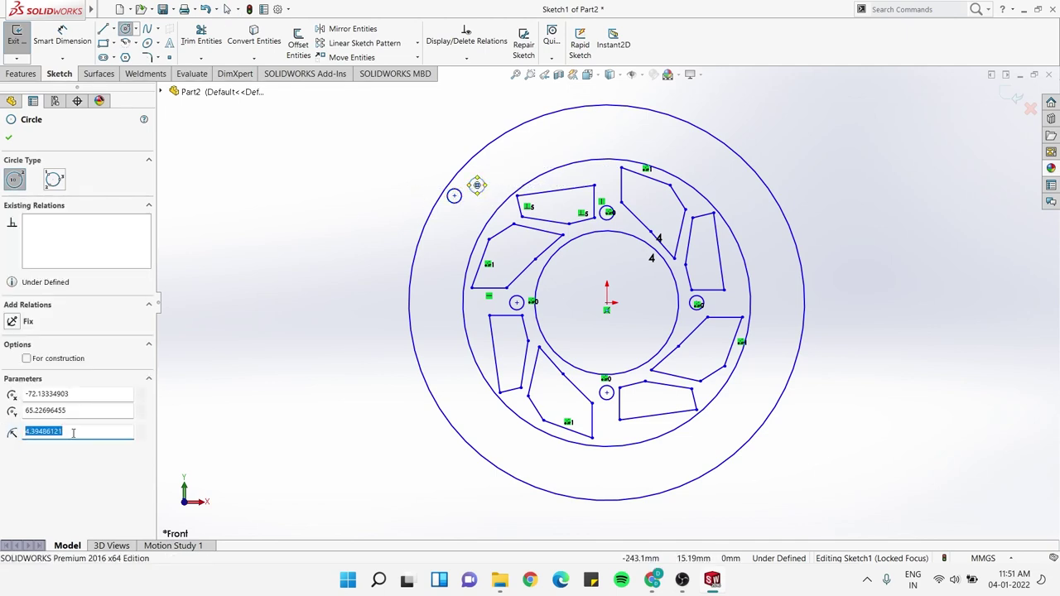
text(4.00)
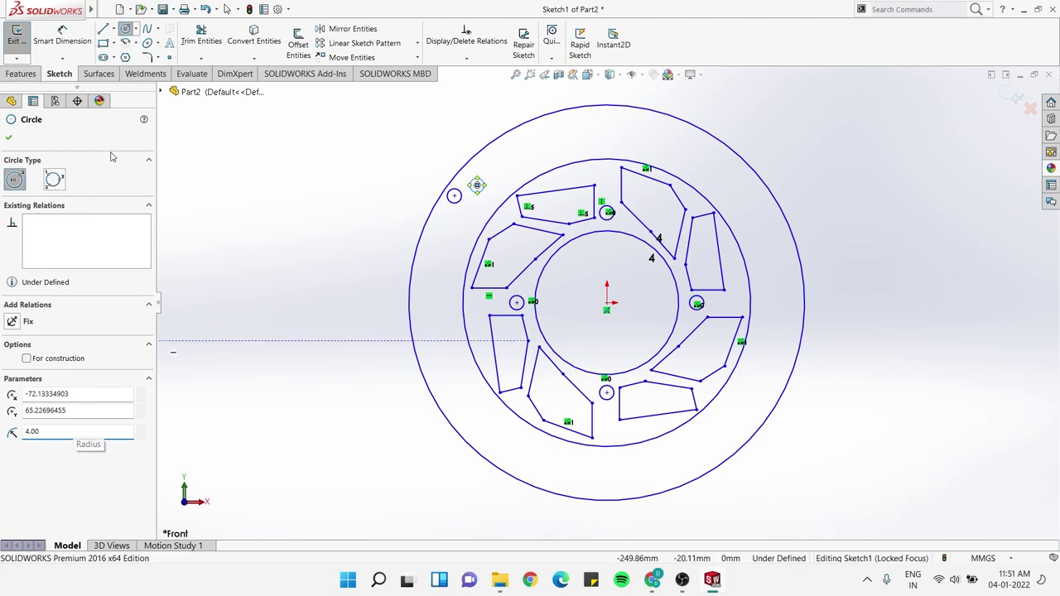
click(506, 179)
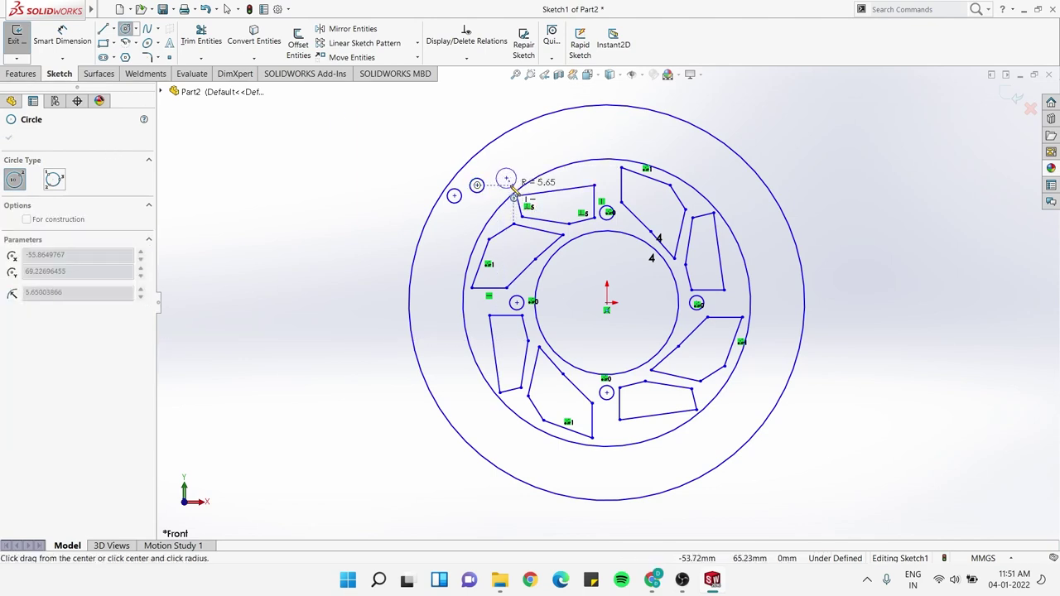
text(4)
click(513, 192)
click(25, 430)
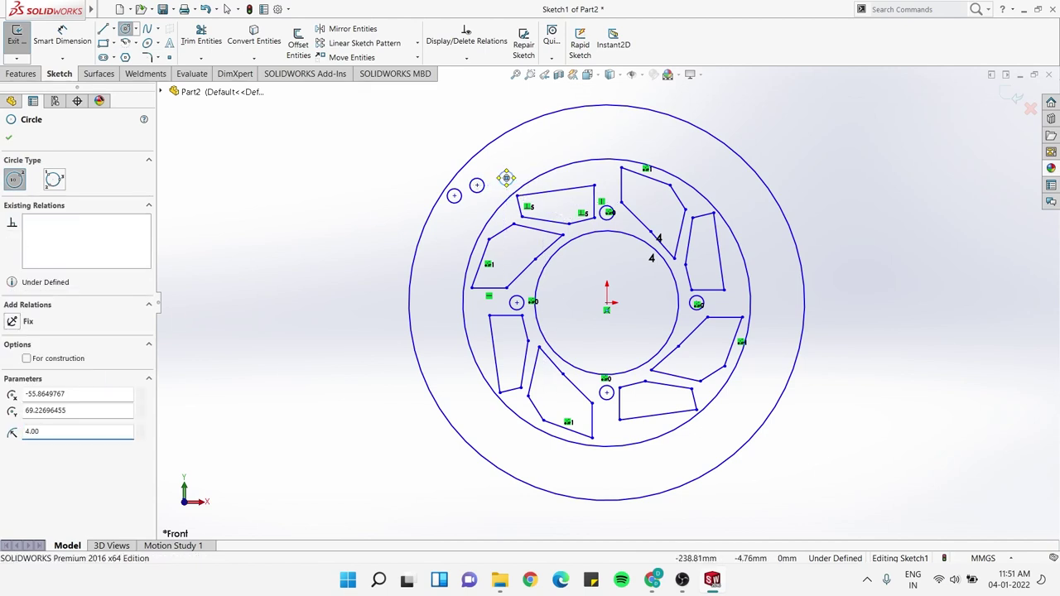
click(10, 138)
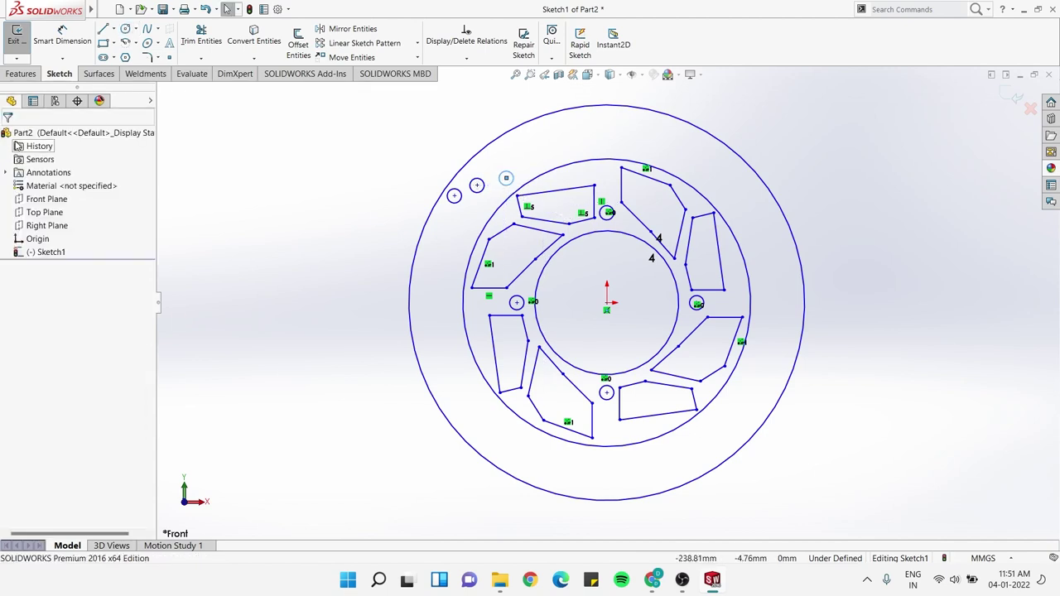
Resize the first small hole circle to a 4 mm radius
click(486, 190)
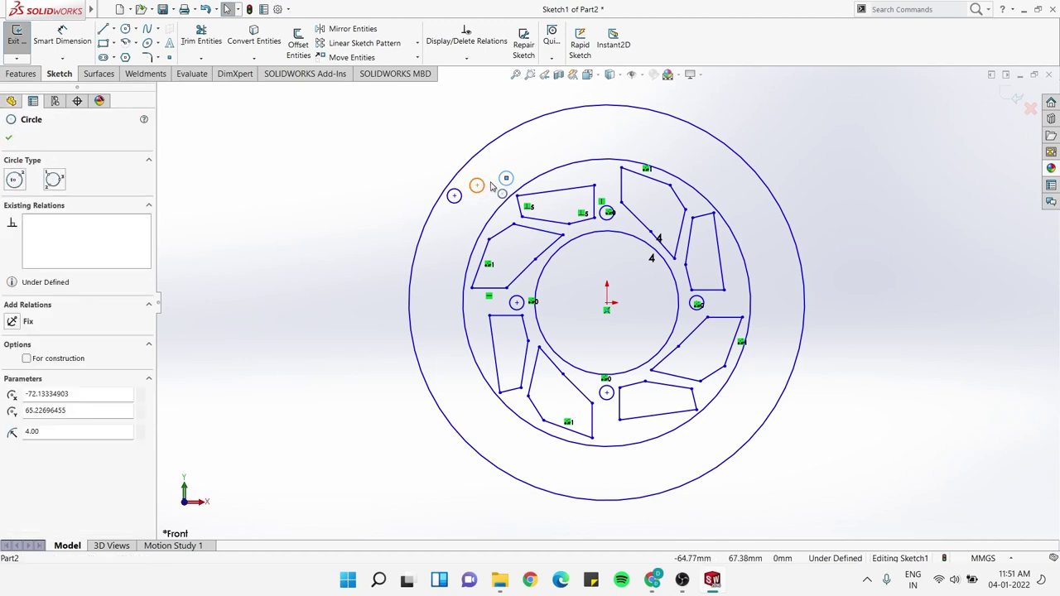
drag(487, 190, 483, 188)
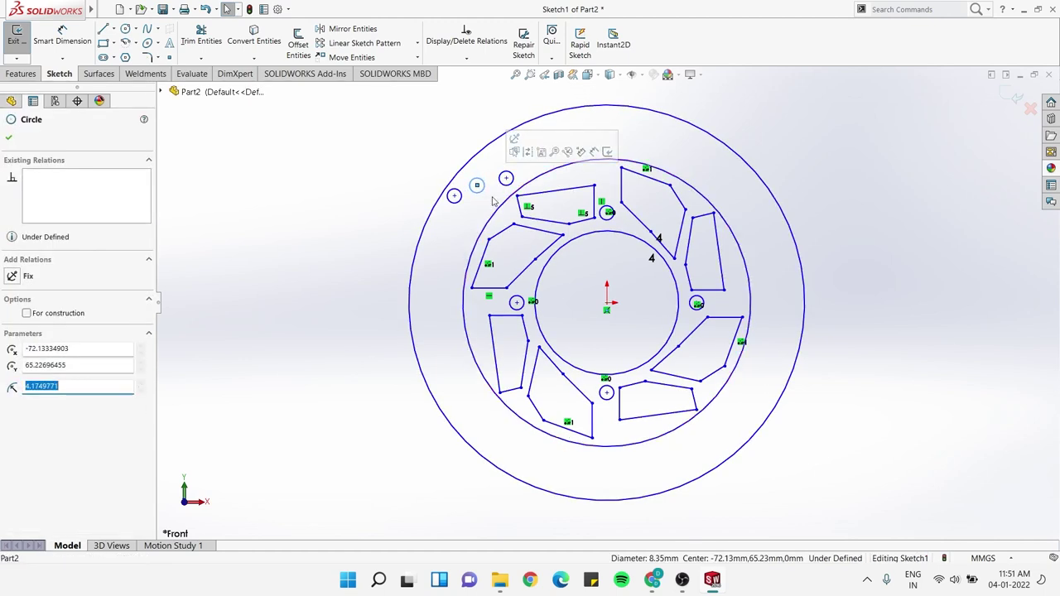
text(4)
key(Return)
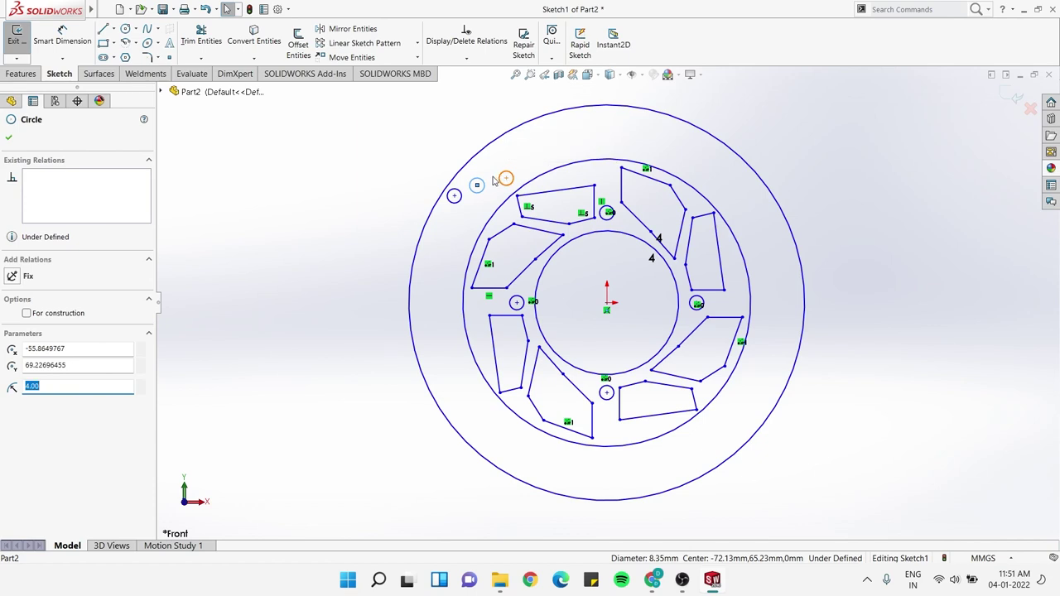
Delete the unwanted neighbouring small circle (Arc9)
click(502, 182)
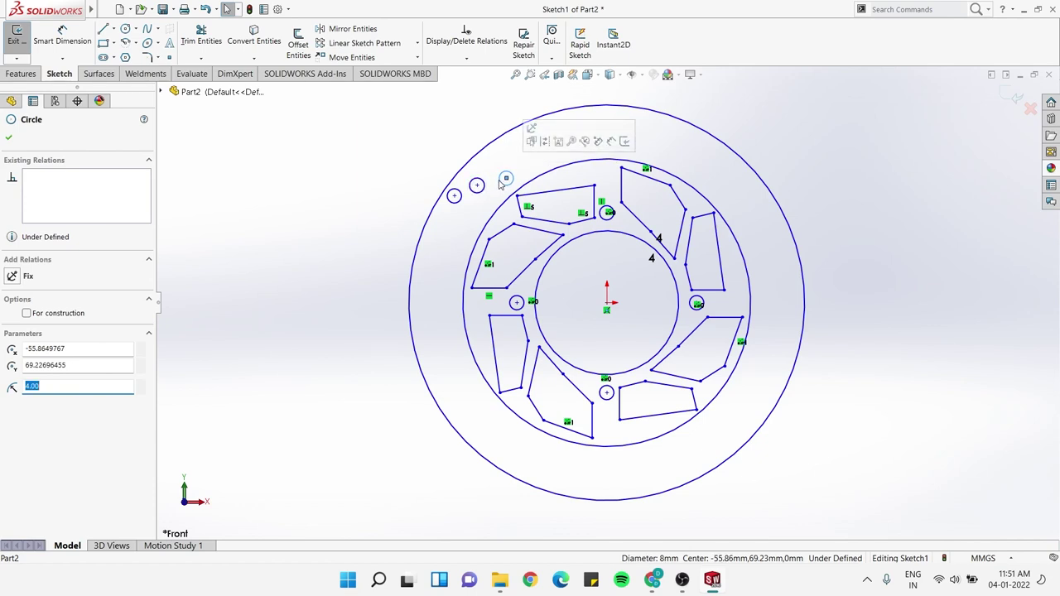
right_click(482, 187)
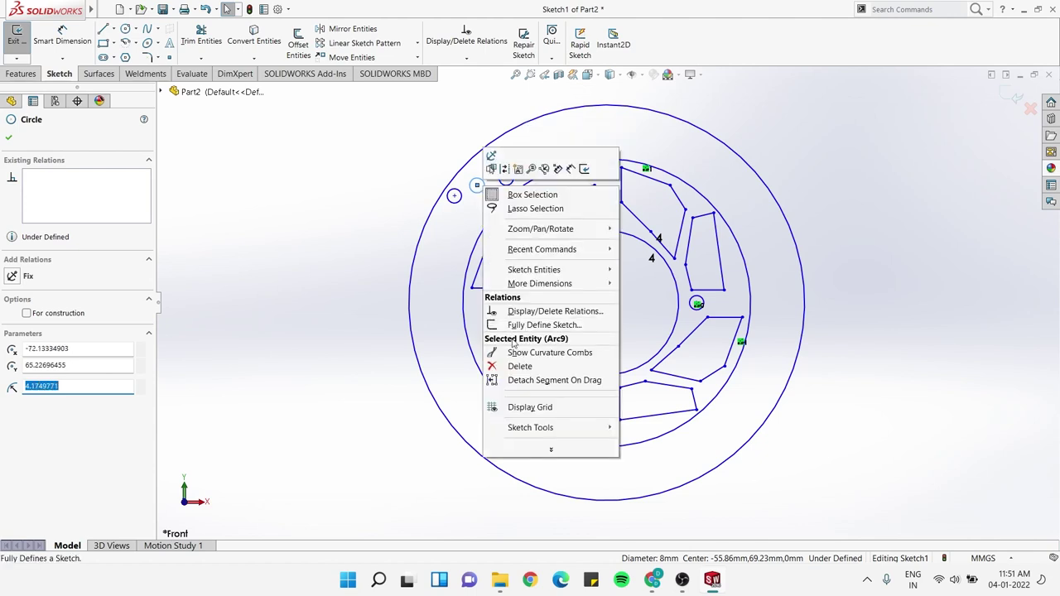
click(520, 368)
Redraw the replacement hole circle at (-72.75, 65.23) with a 4 mm radius
click(125, 28)
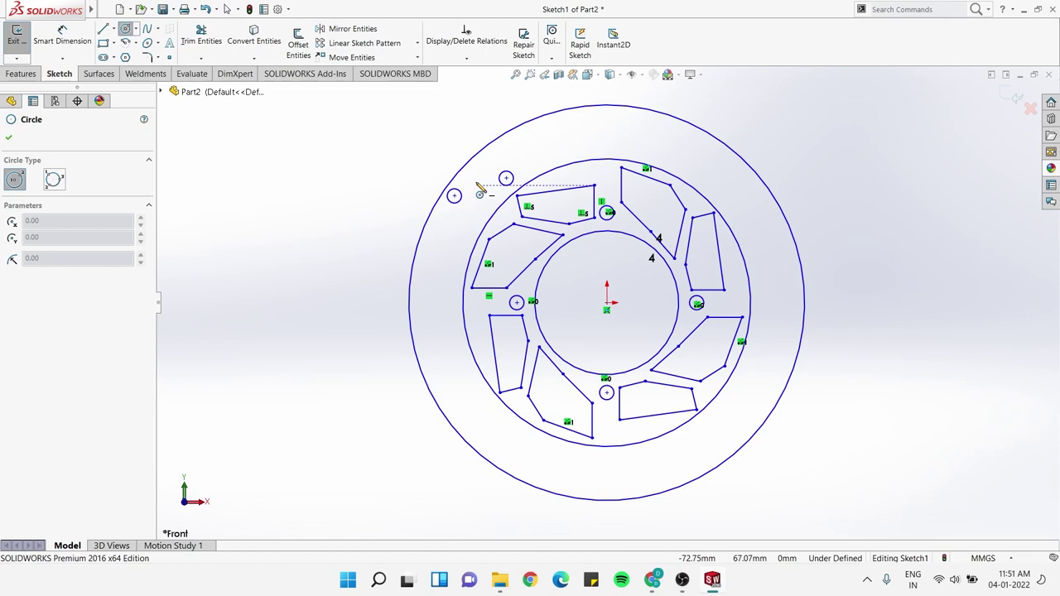
click(477, 184)
click(491, 195)
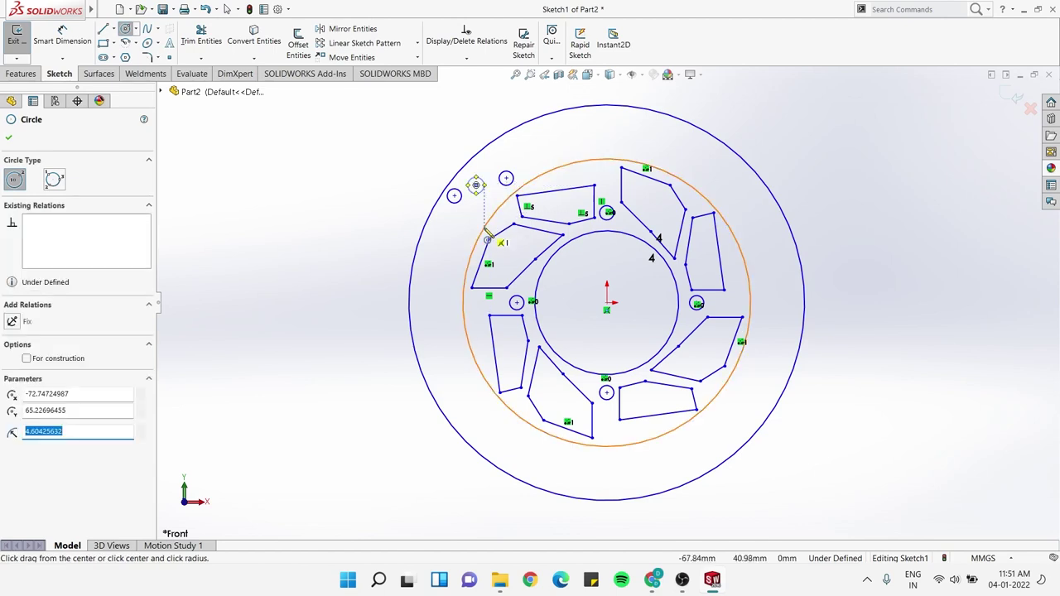
click(506, 178)
click(512, 177)
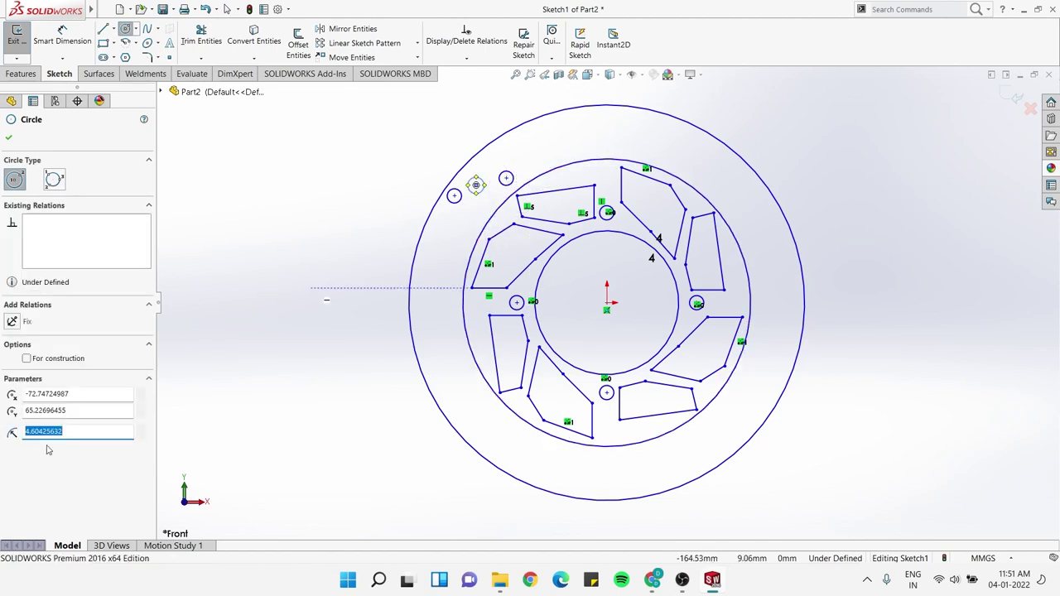
text(4)
key(Return)
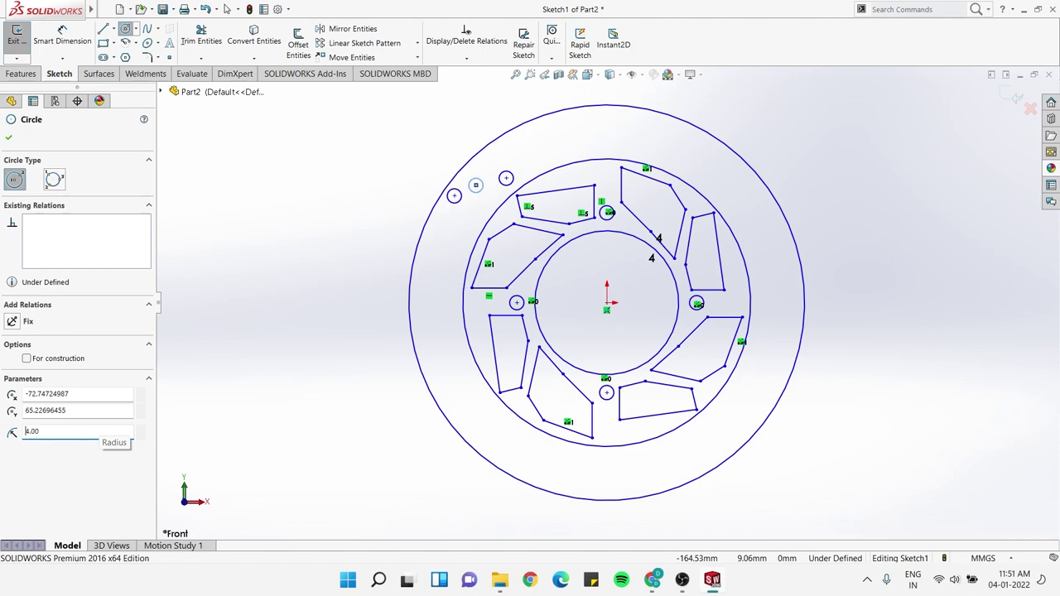
click(9, 138)
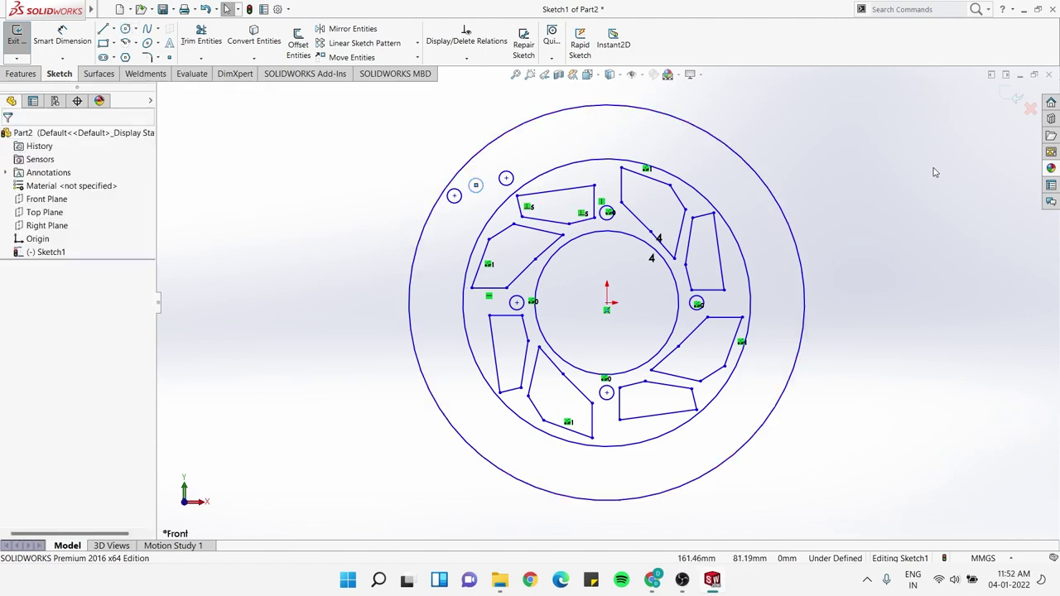
Circularly pattern the three small hole circles (Arc10, Arc11, Arc8) with 15 instances
click(417, 43)
click(364, 69)
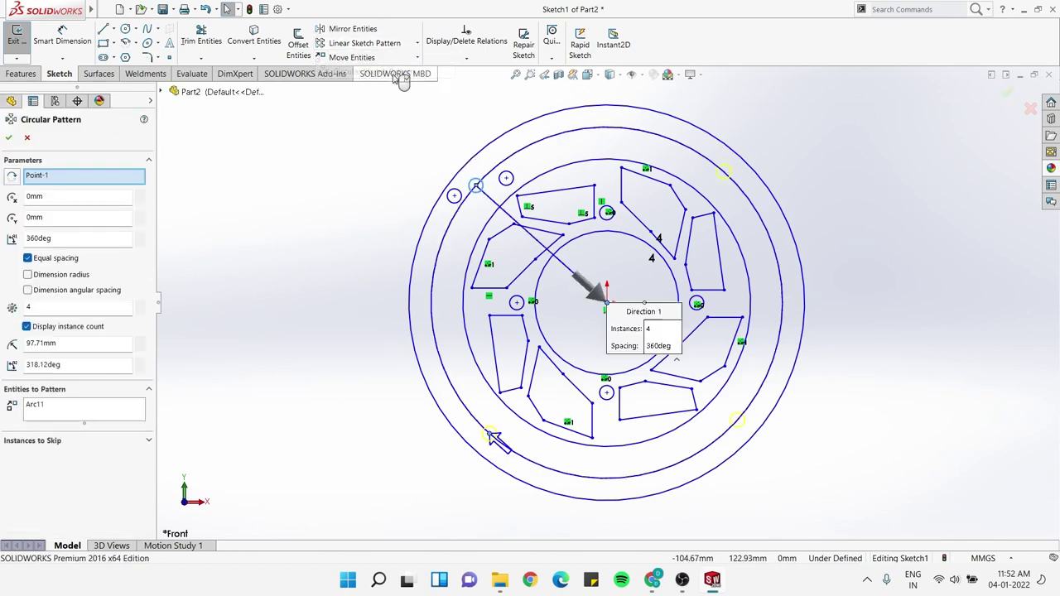
right_click(35, 407)
click(51, 412)
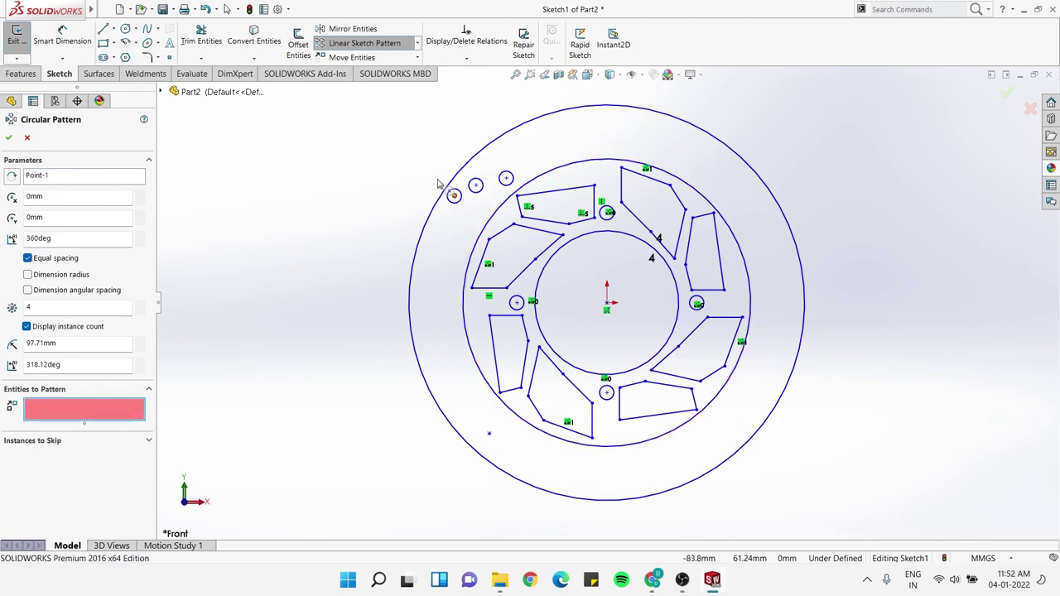
click(512, 194)
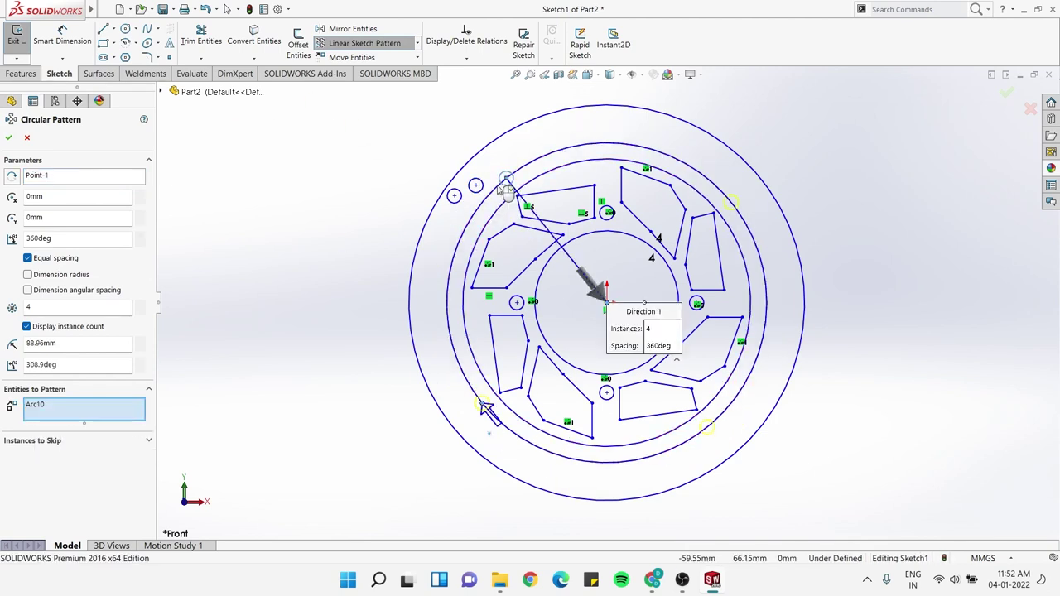
click(470, 205)
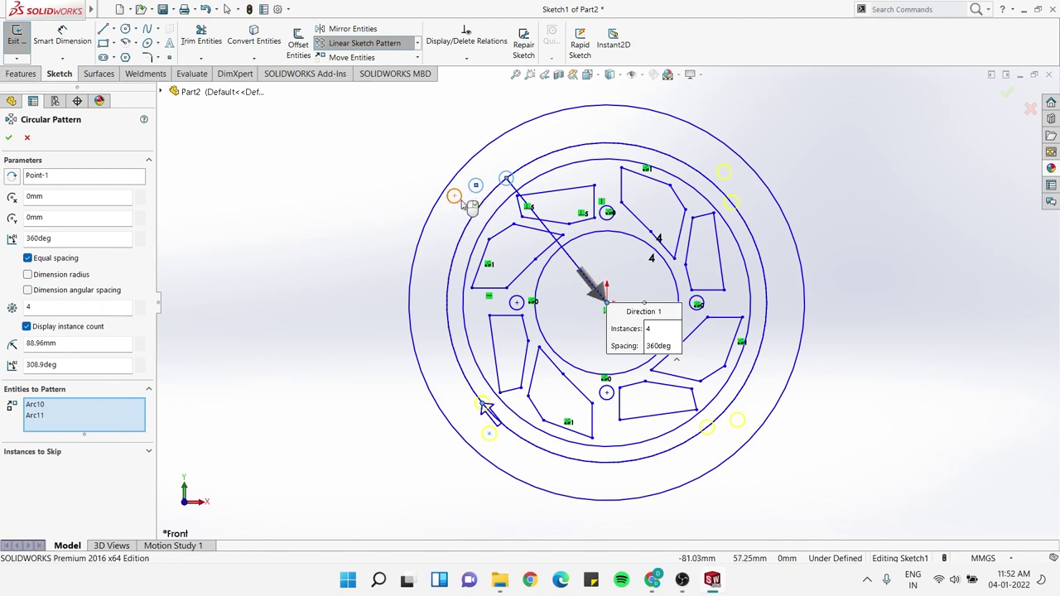
click(469, 205)
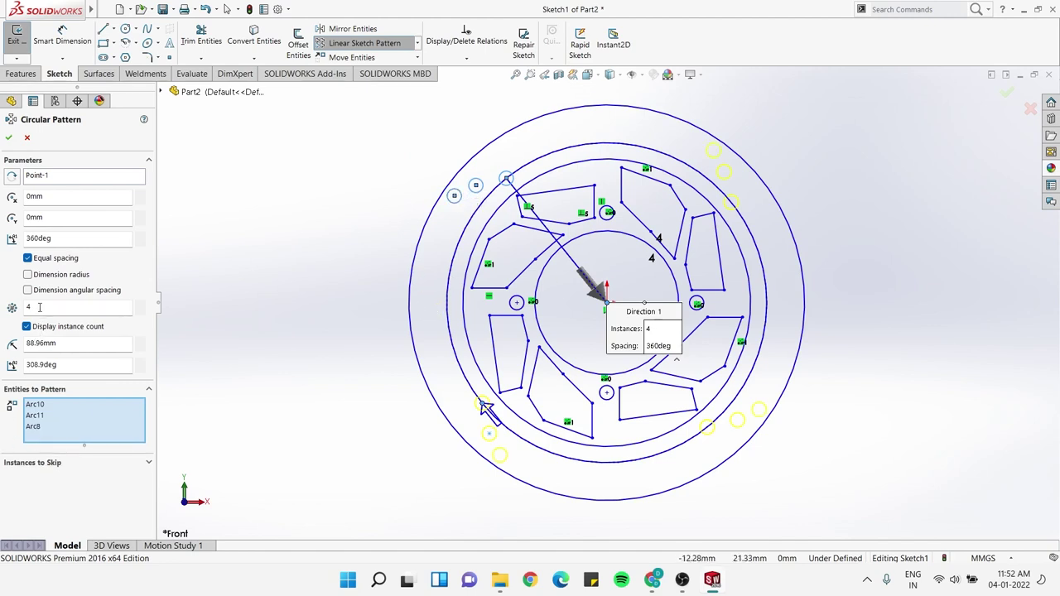
drag(51, 309, 8, 309)
text(13)
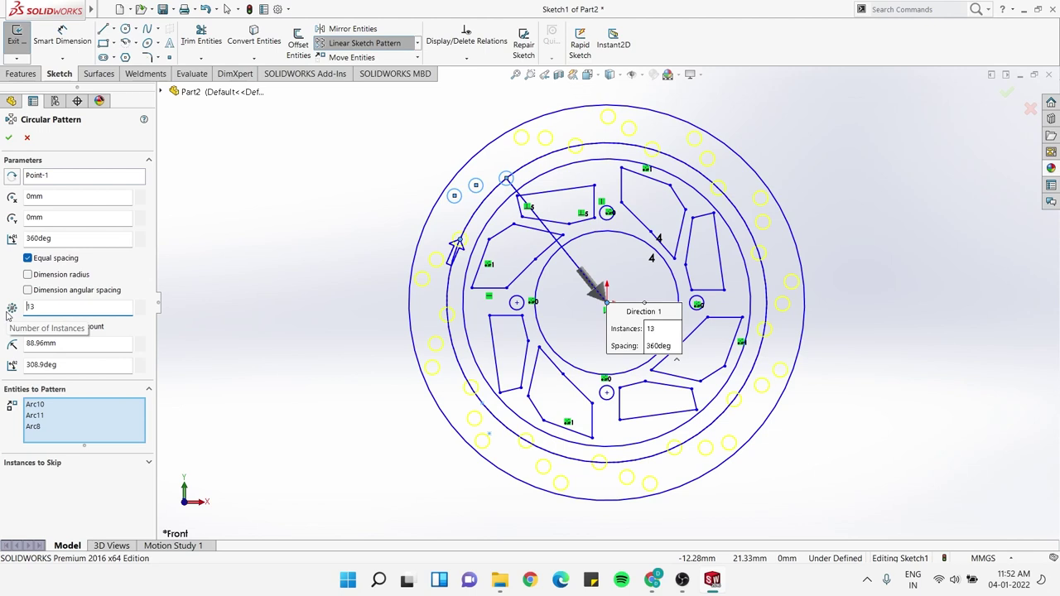
drag(37, 308, 17, 323)
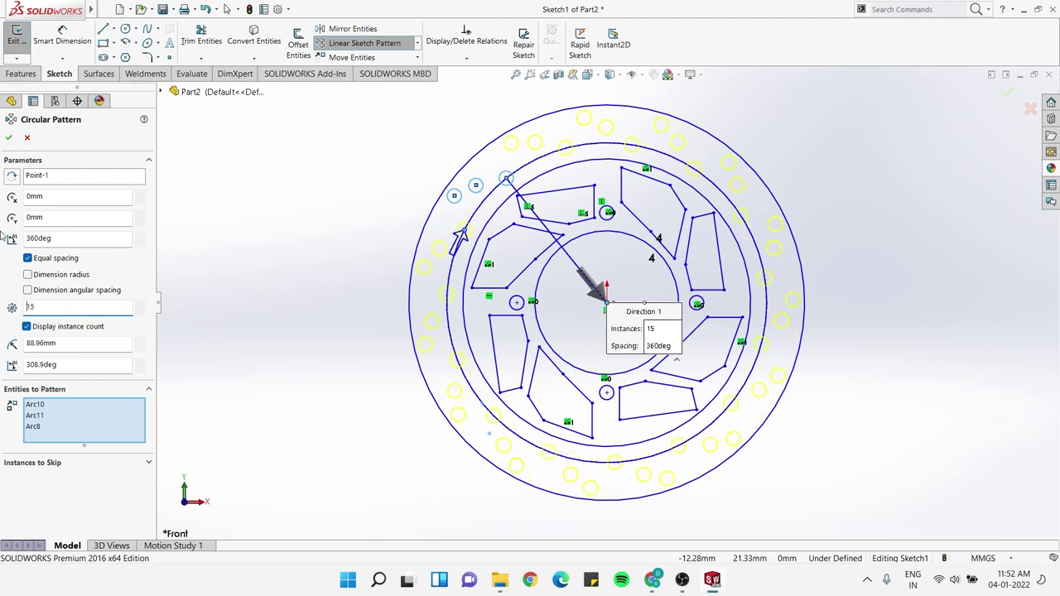
click(8, 137)
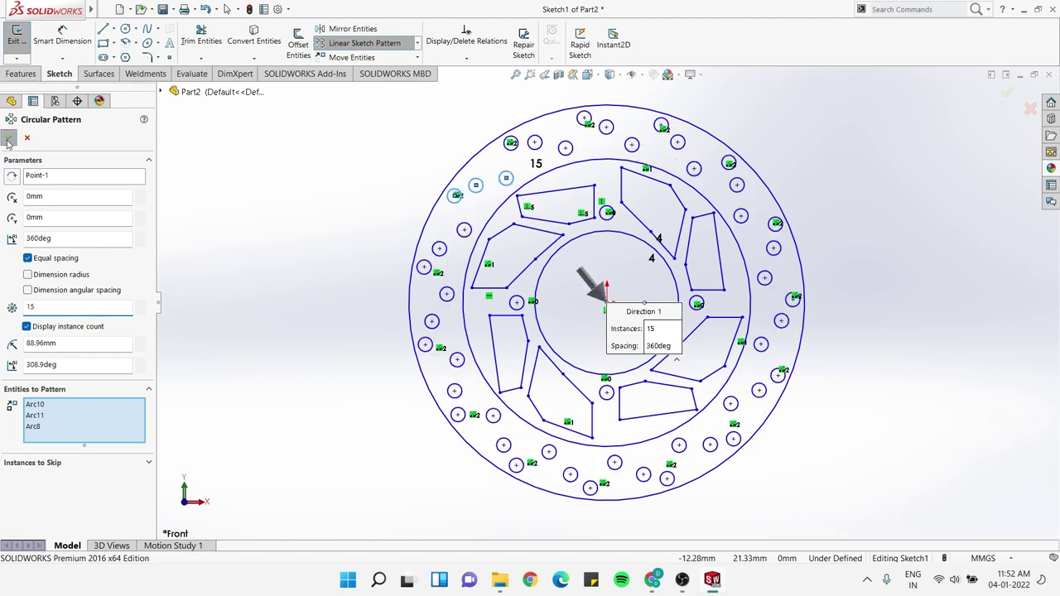
click(900, 244)
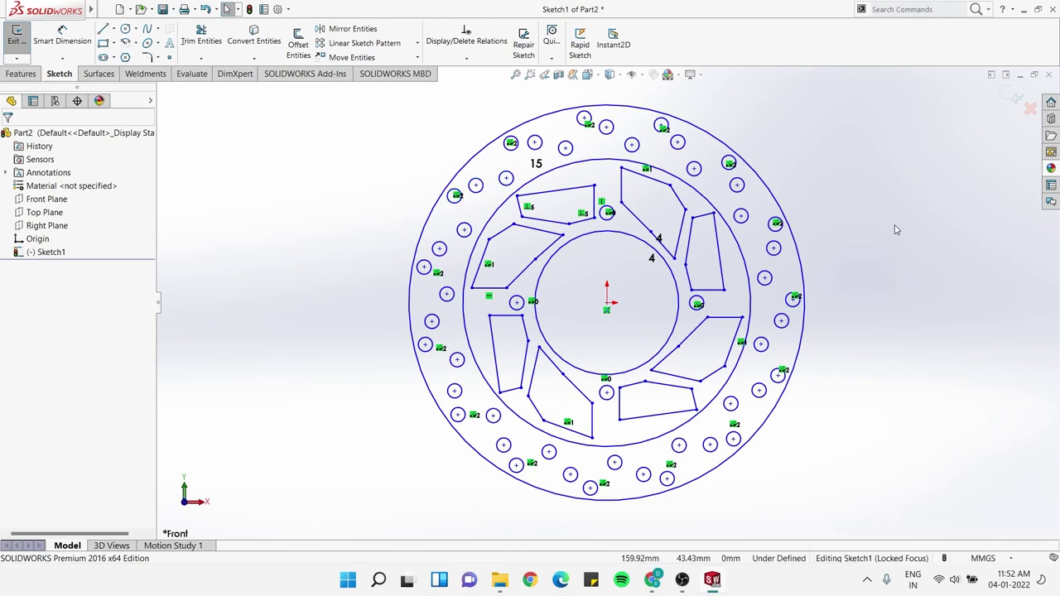
Rotate the disc sketch to an angled view and bring up the Features commands
right_click(867, 210)
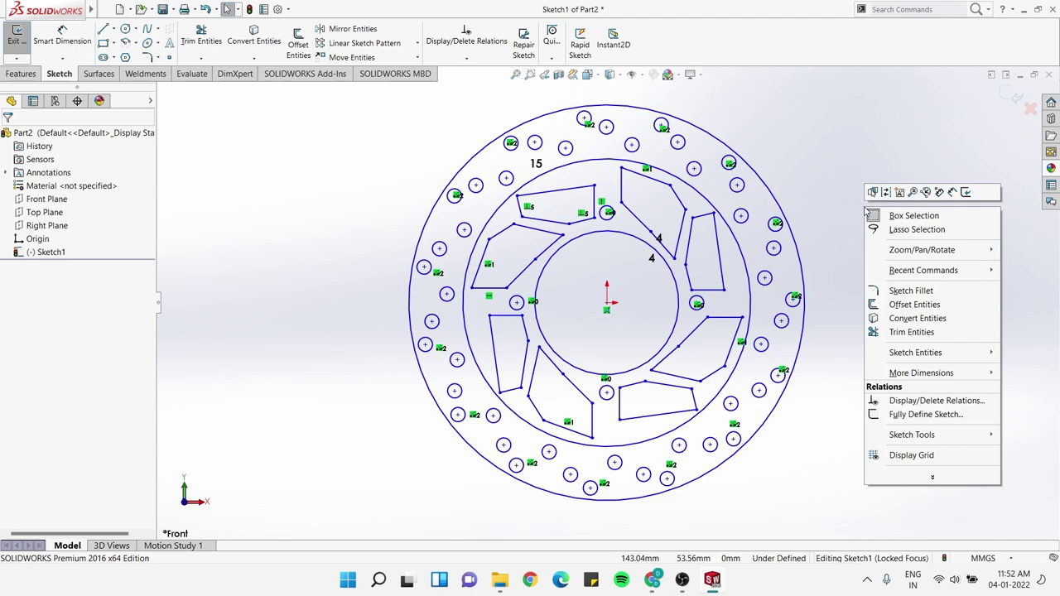
mouse_move(922, 250)
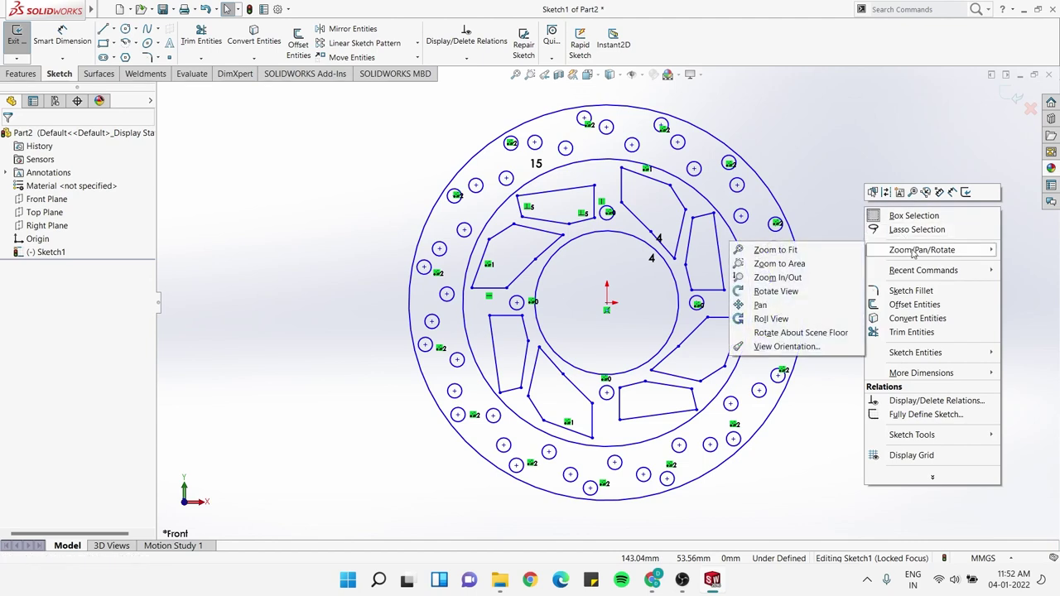
click(775, 292)
mouse_move(864, 274)
mouse_down()
mouse_move(935, 305)
mouse_move(795, 324)
mouse_move(800, 312)
mouse_move(923, 248)
mouse_move(792, 300)
mouse_move(909, 284)
mouse_move(812, 288)
mouse_move(903, 300)
mouse_move(914, 283)
mouse_move(904, 286)
mouse_up()
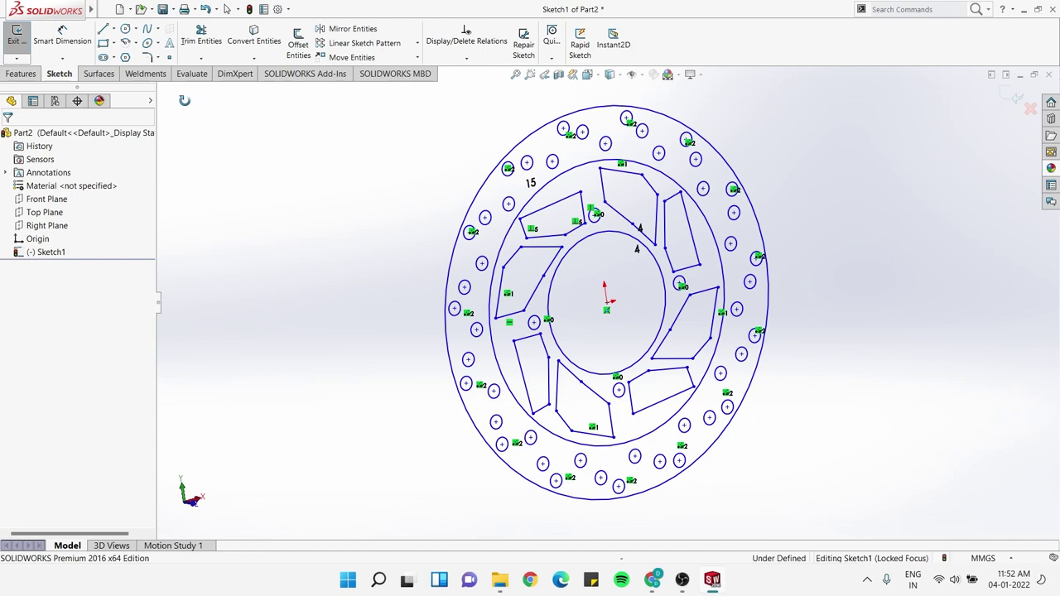
click(22, 73)
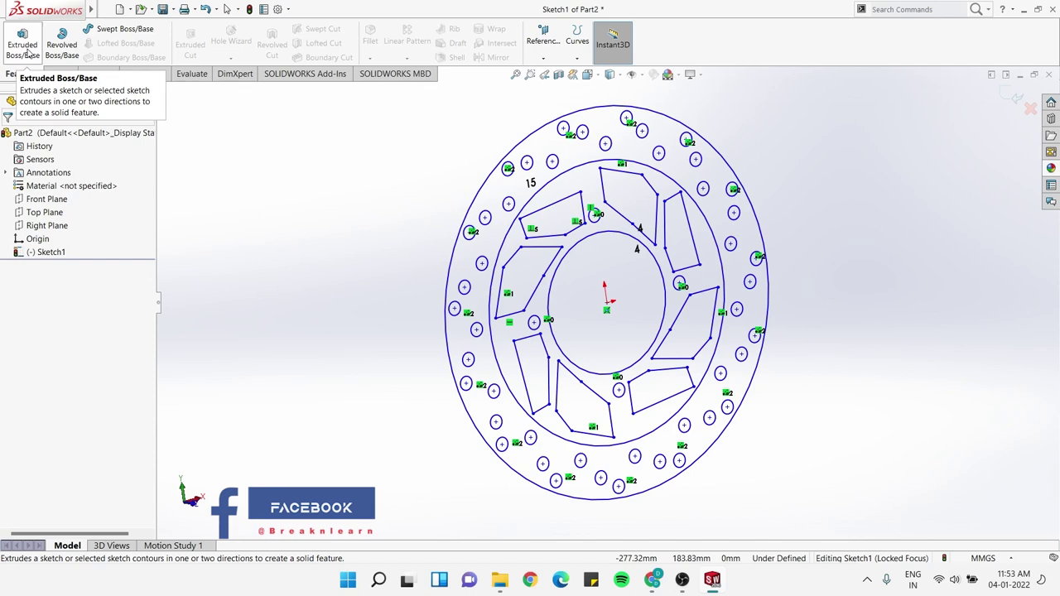
Extrude the slotted inner hub region 8 mm in Direction 1 and 2 mm in Direction 2
click(24, 48)
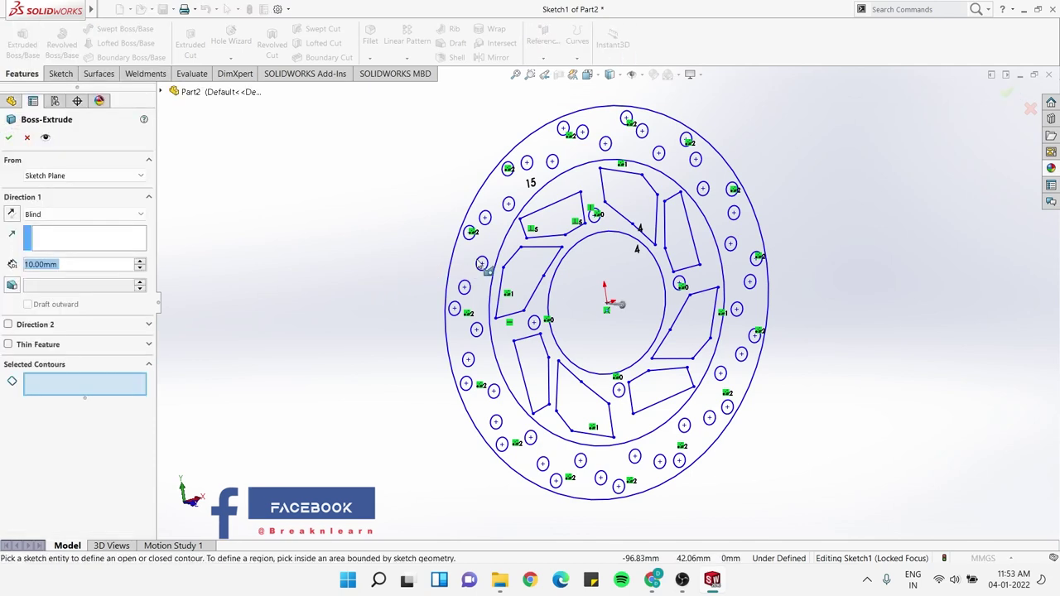
click(521, 252)
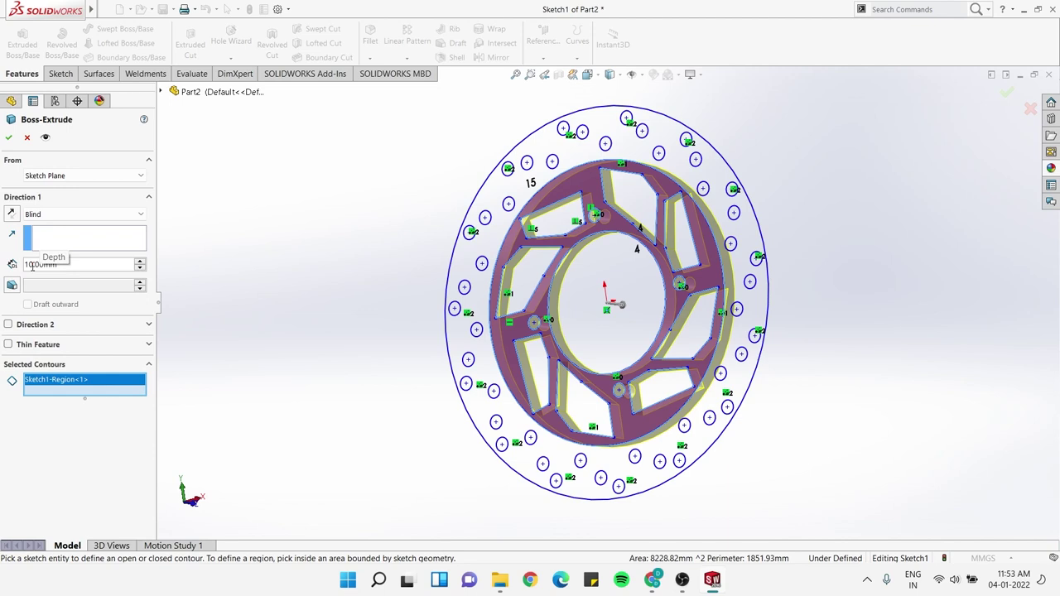
click(26, 264)
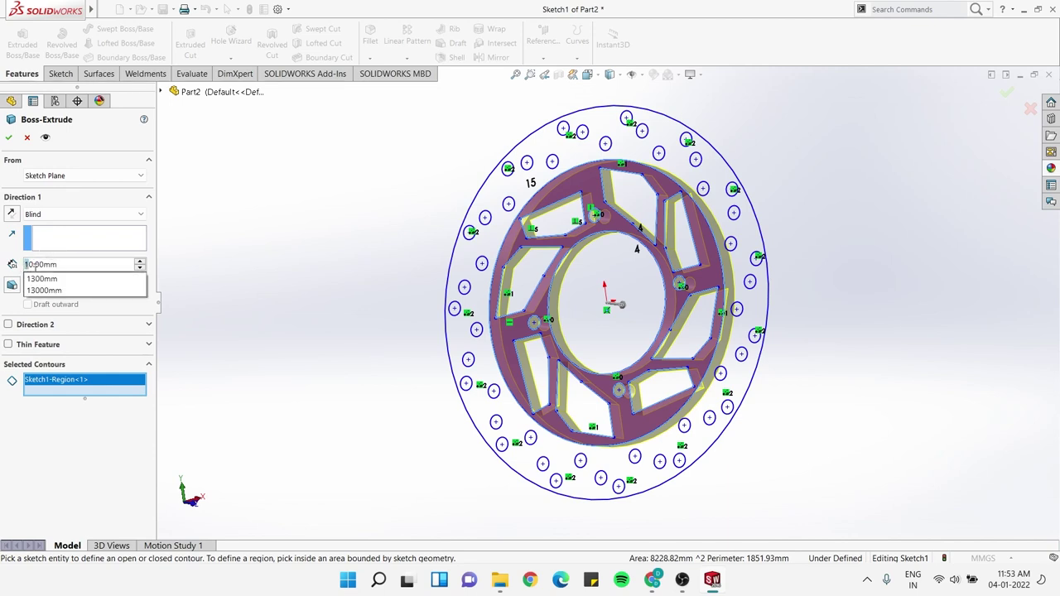
text(0)
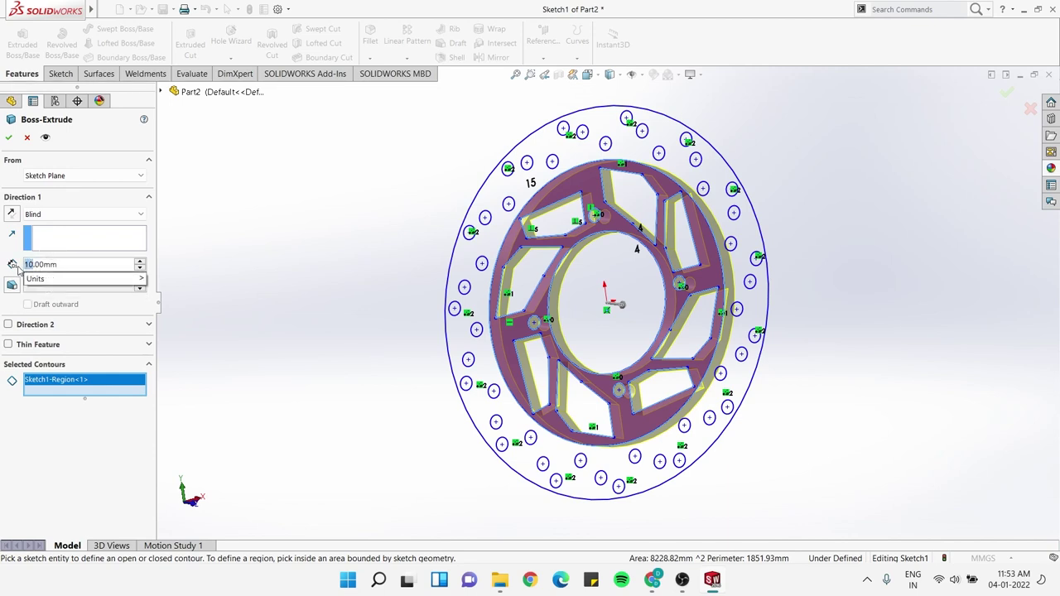
text(8)
key(Return)
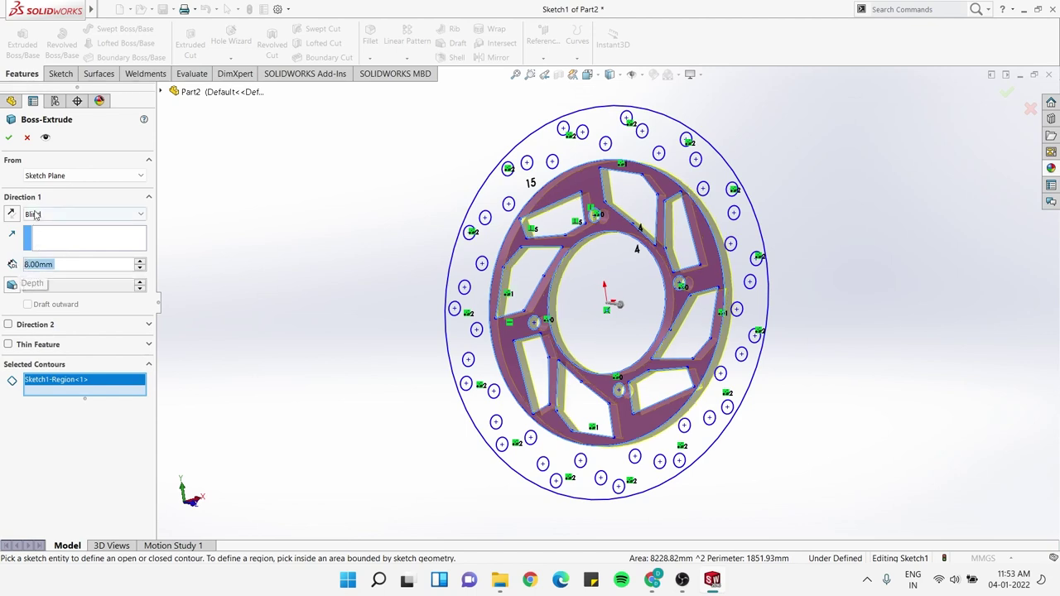
click(148, 326)
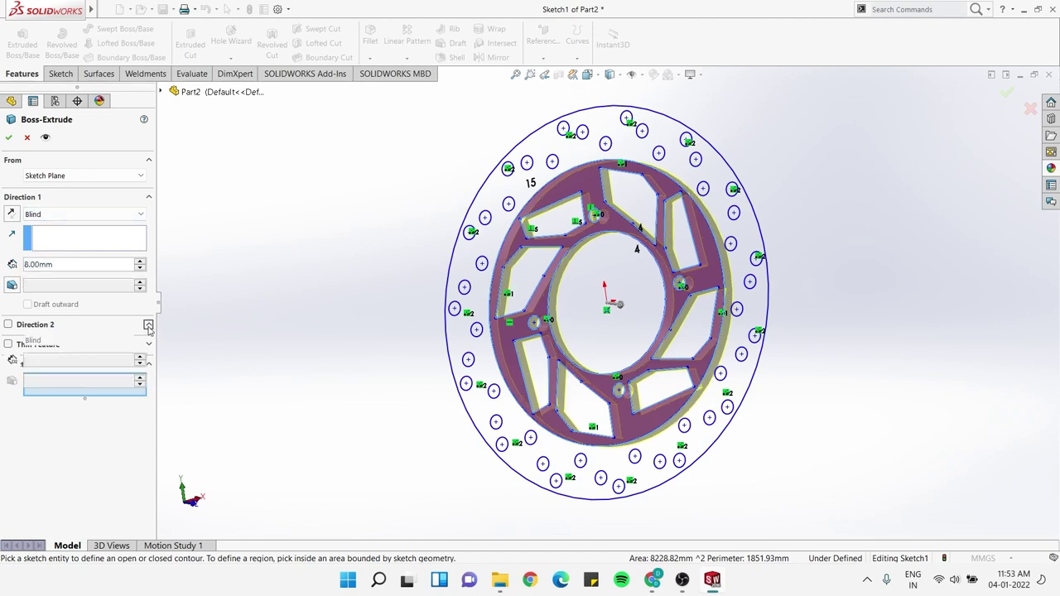
click(8, 325)
click(32, 359)
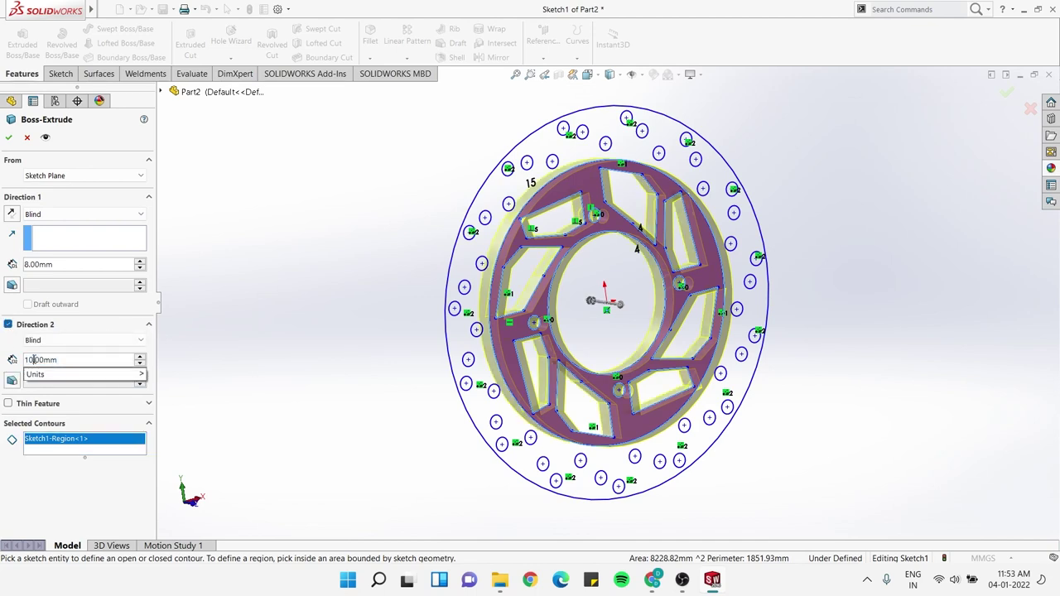
text(2)
key(Return)
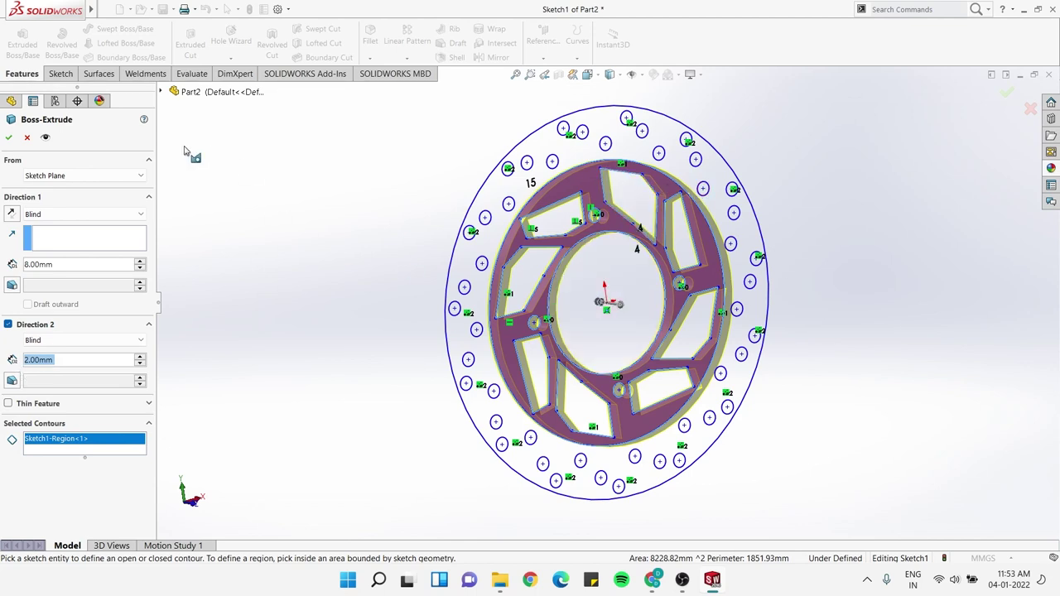
click(8, 138)
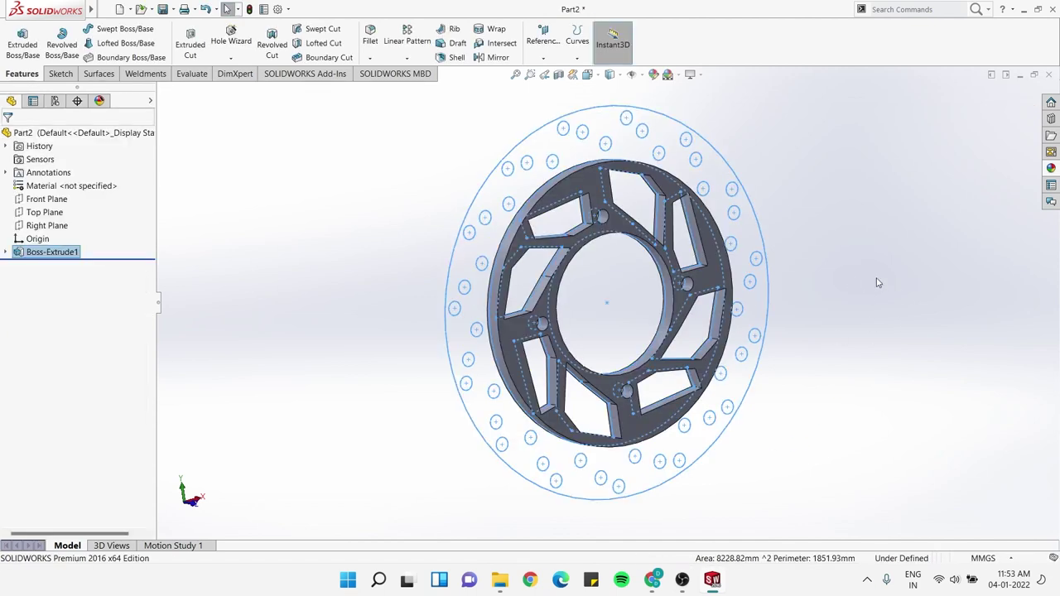
Extrude the drilled outer ring region of Sketch1, 7 mm in Direction 1 and 1 mm in Direction 2
click(23, 41)
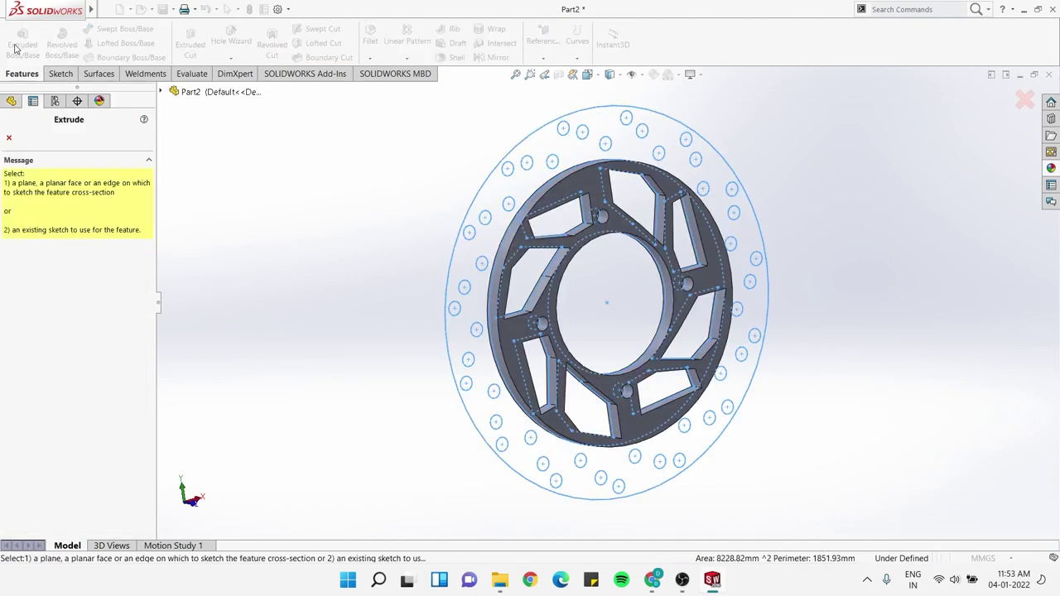
click(8, 137)
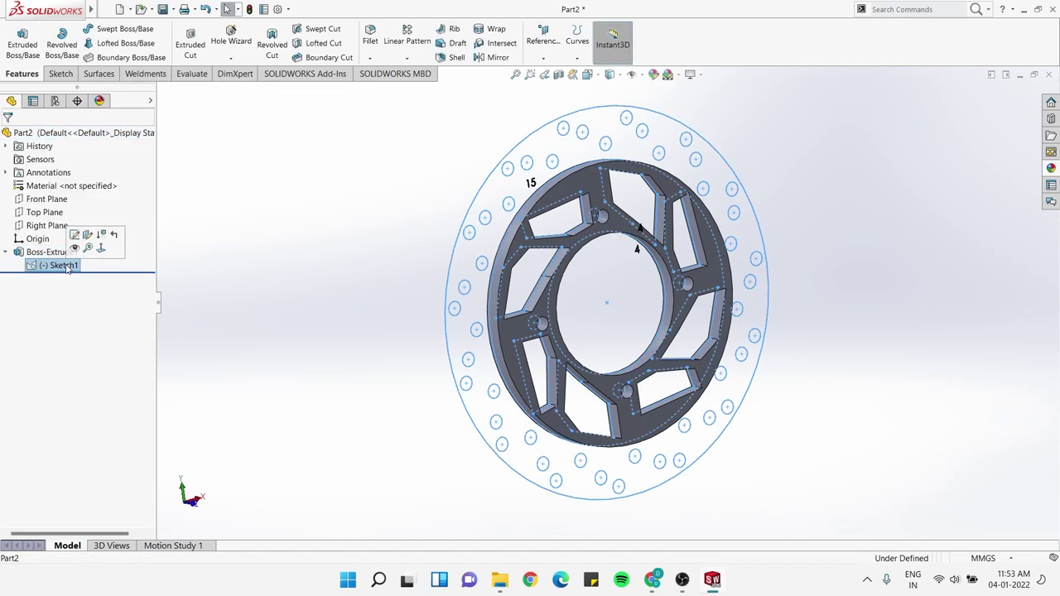
click(17, 35)
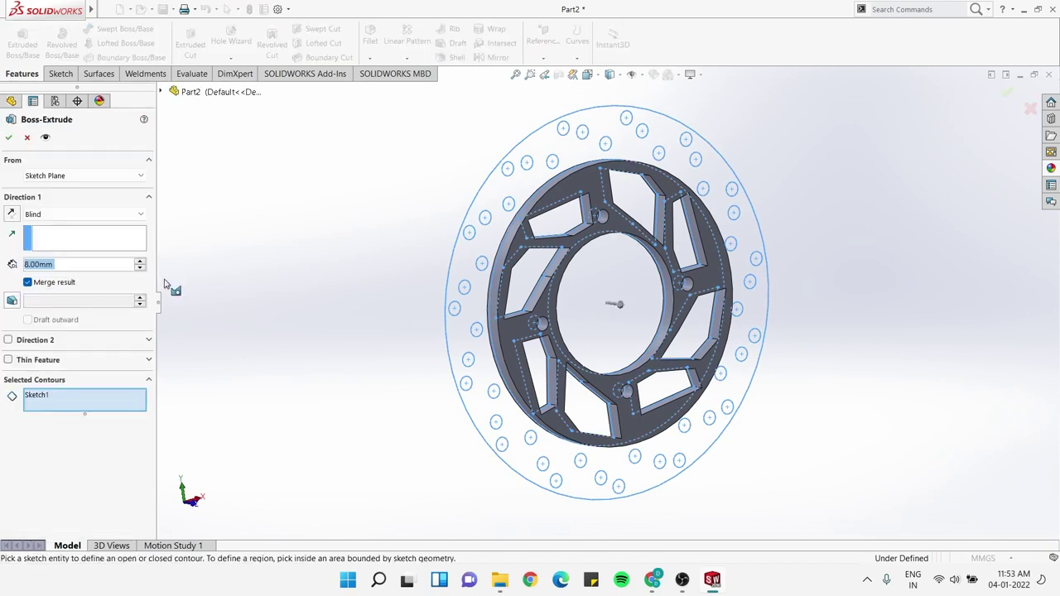
click(468, 266)
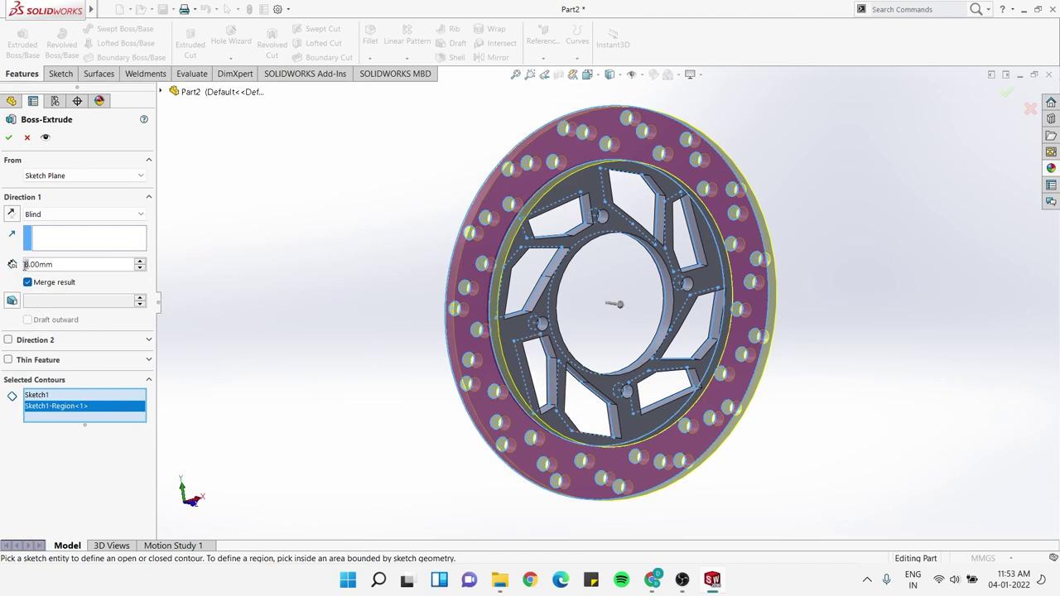
text(7)
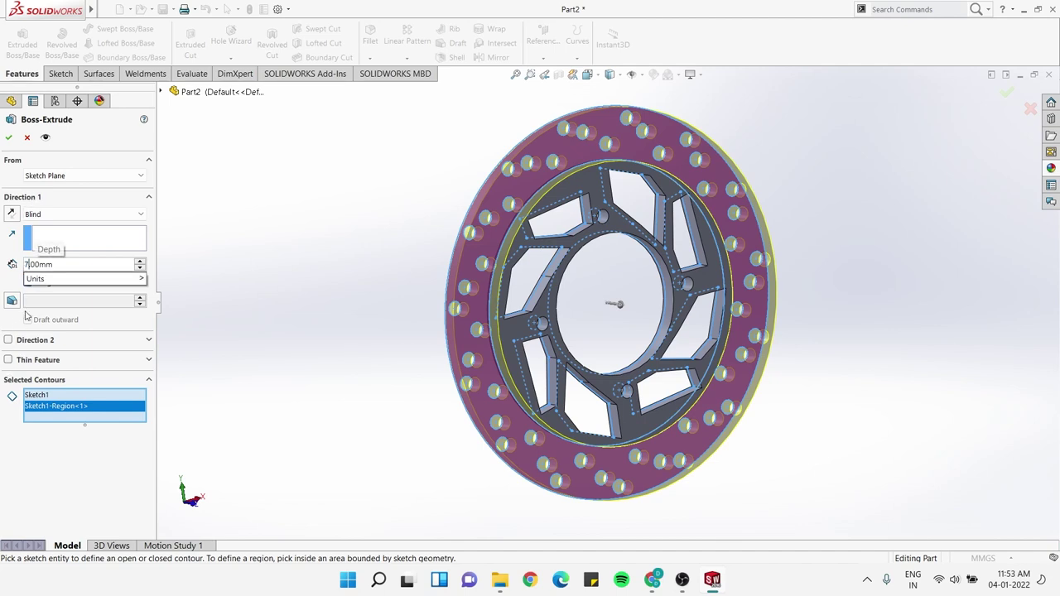
key(Return)
click(9, 341)
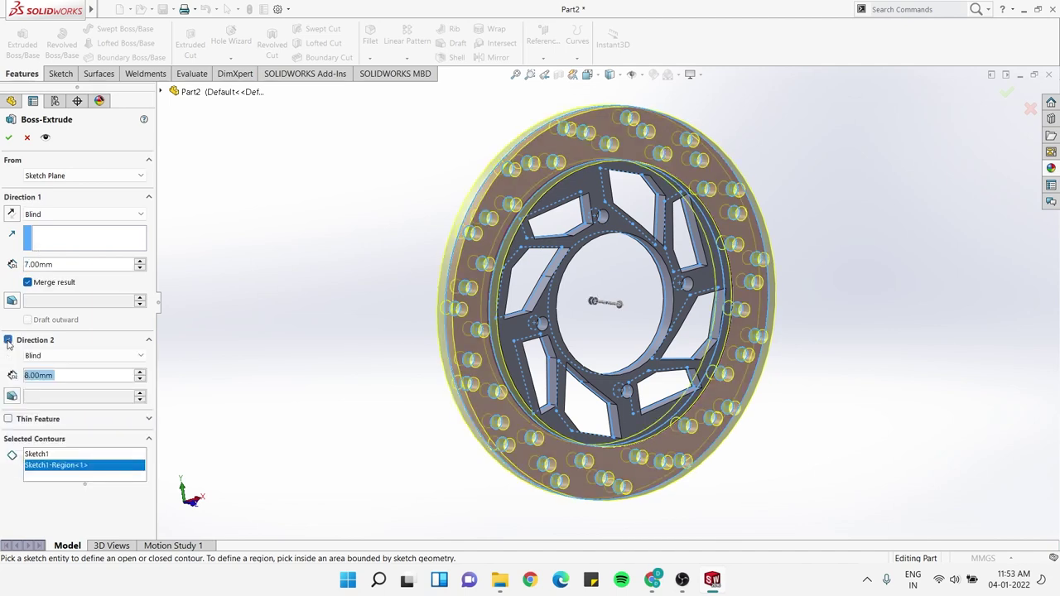
click(28, 375)
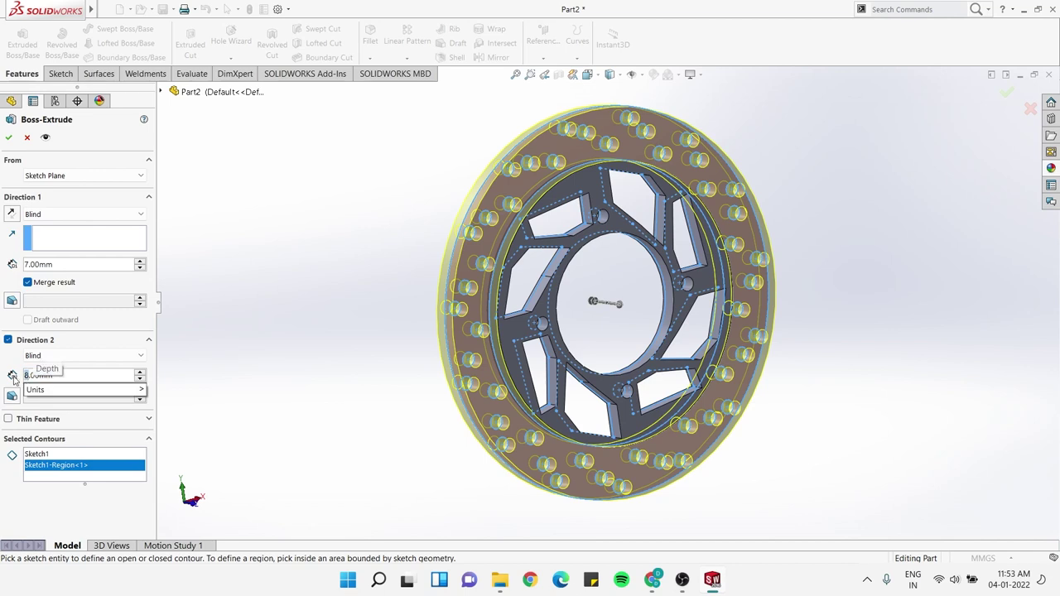
key(BackSpace)
text(1)
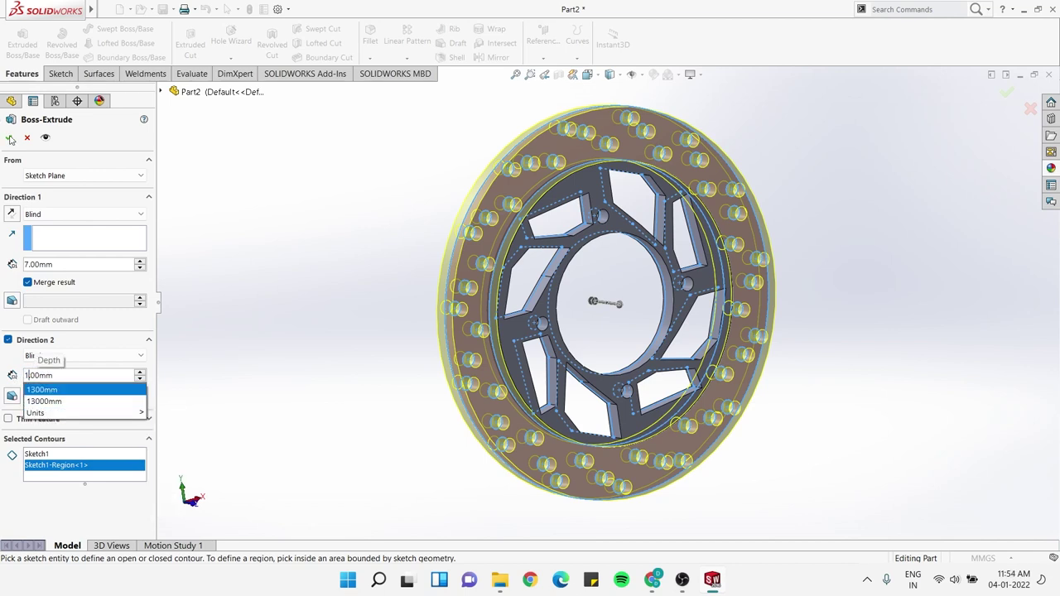
key(Return)
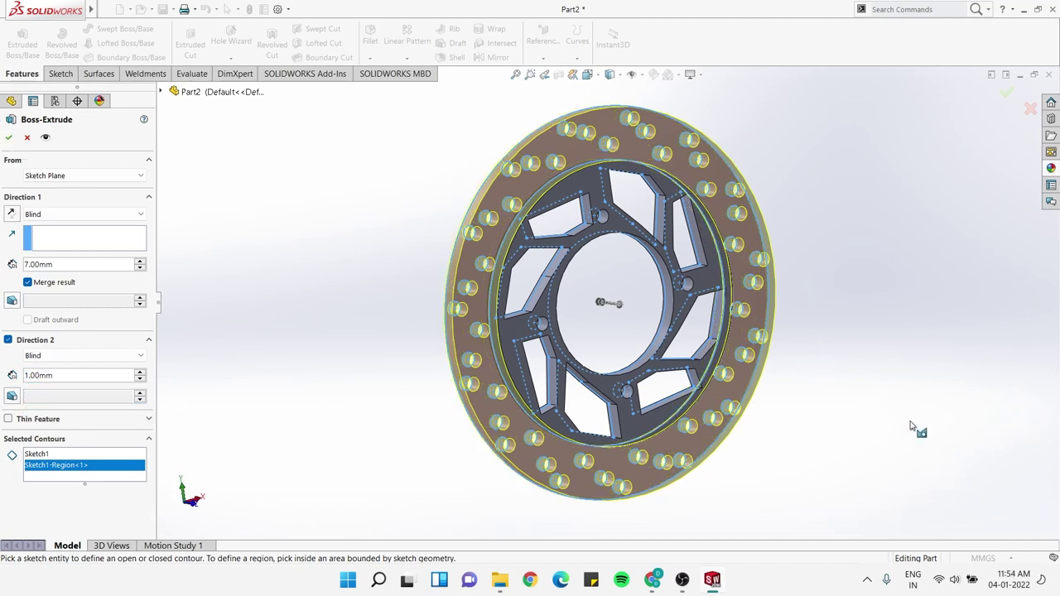
click(8, 138)
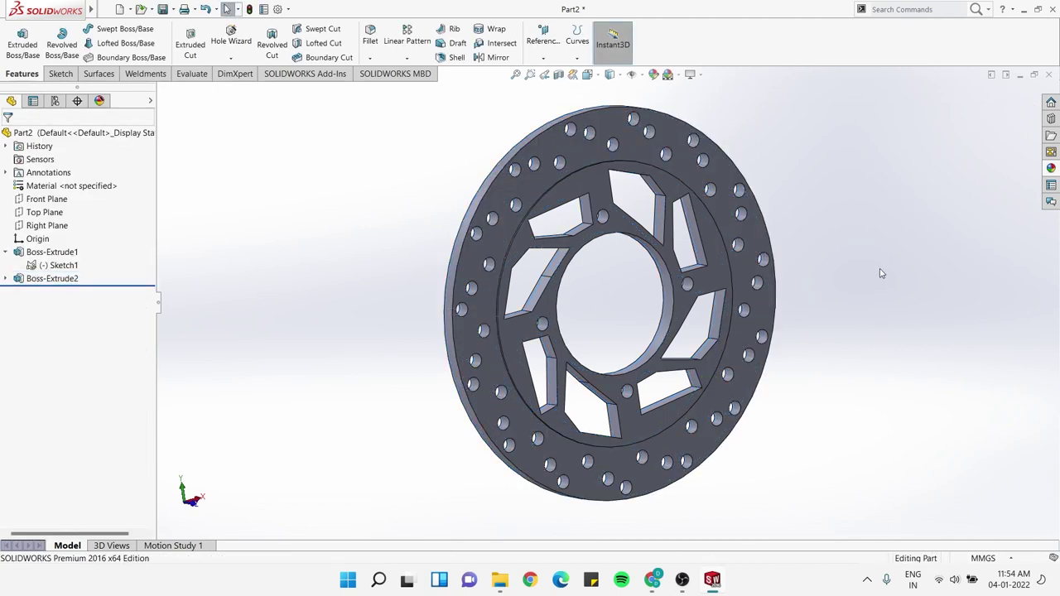
Rotate the solid brake disc toward a face-on view and select Boss-Extrude1
right_click(881, 274)
click(950, 322)
mouse_move(951, 321)
mouse_down()
mouse_move(850, 428)
mouse_move(870, 334)
mouse_move(923, 241)
mouse_move(958, 265)
mouse_move(966, 333)
mouse_move(948, 345)
mouse_up()
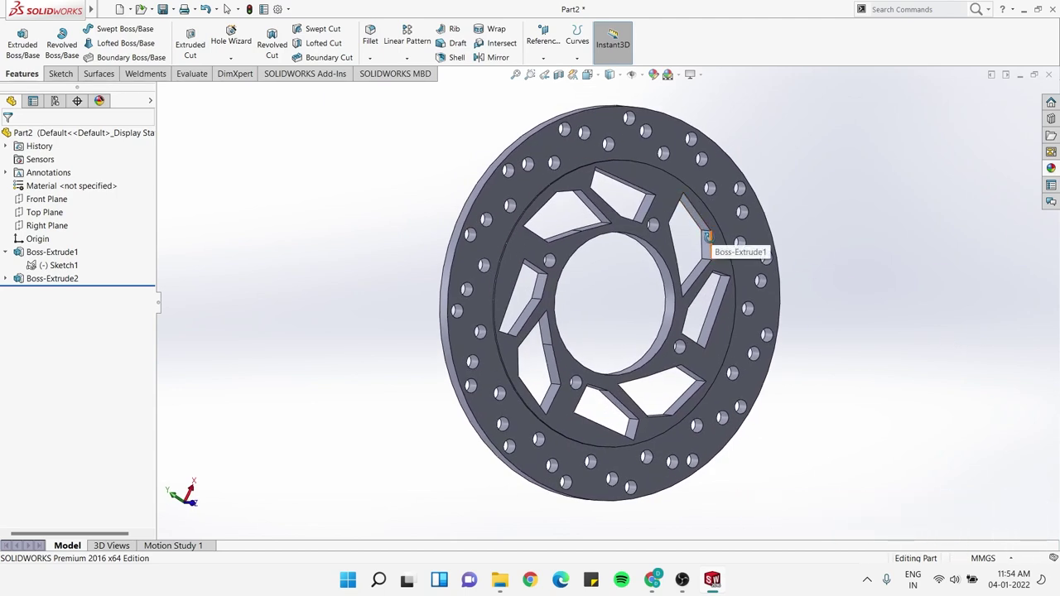
key(Escape)
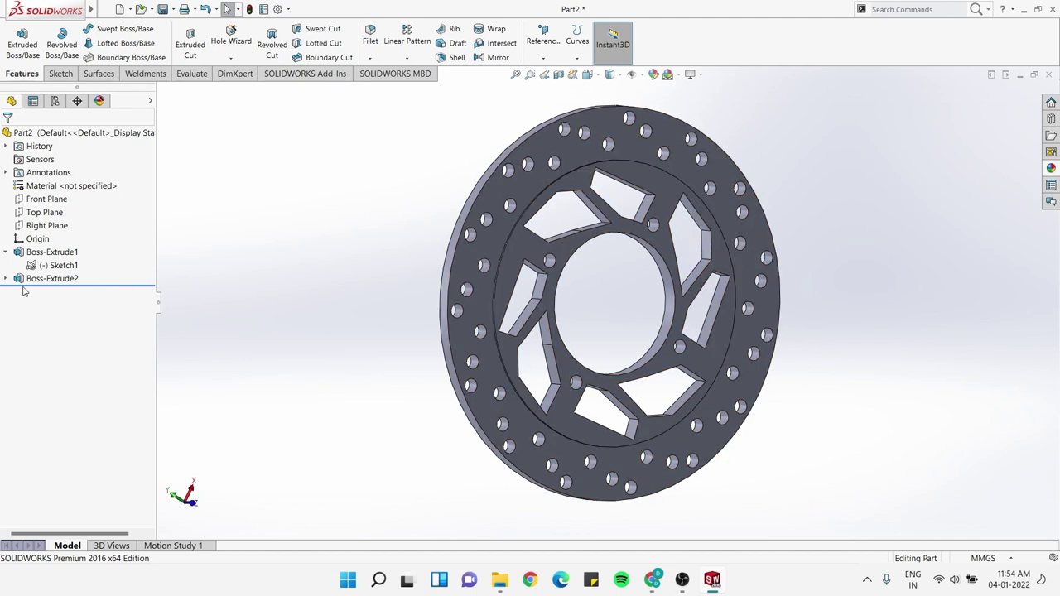
click(54, 252)
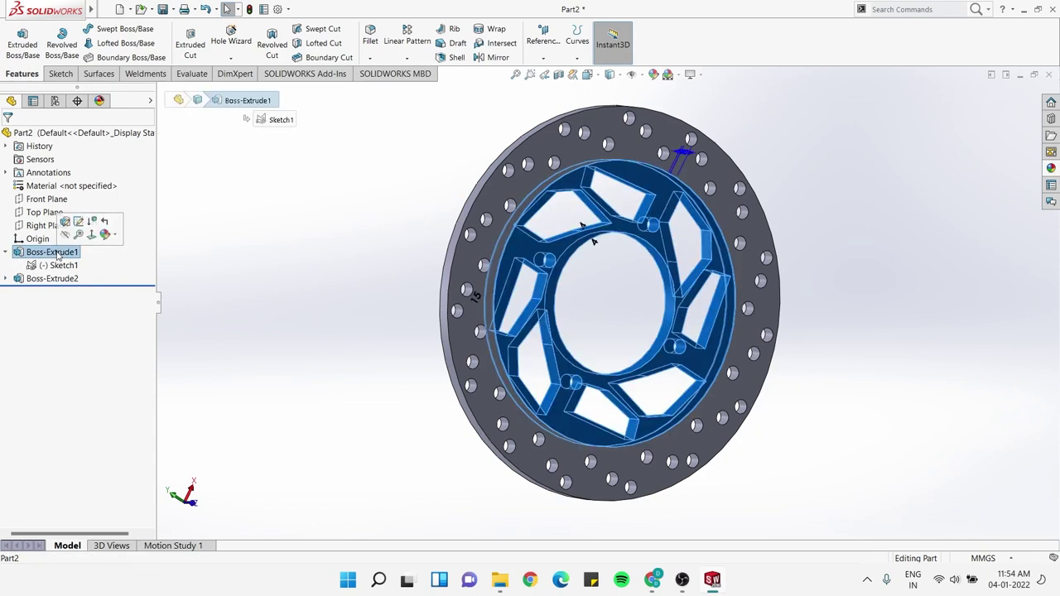
Give the inner hub feature Boss-Extrude1 a light grey appearance
click(104, 236)
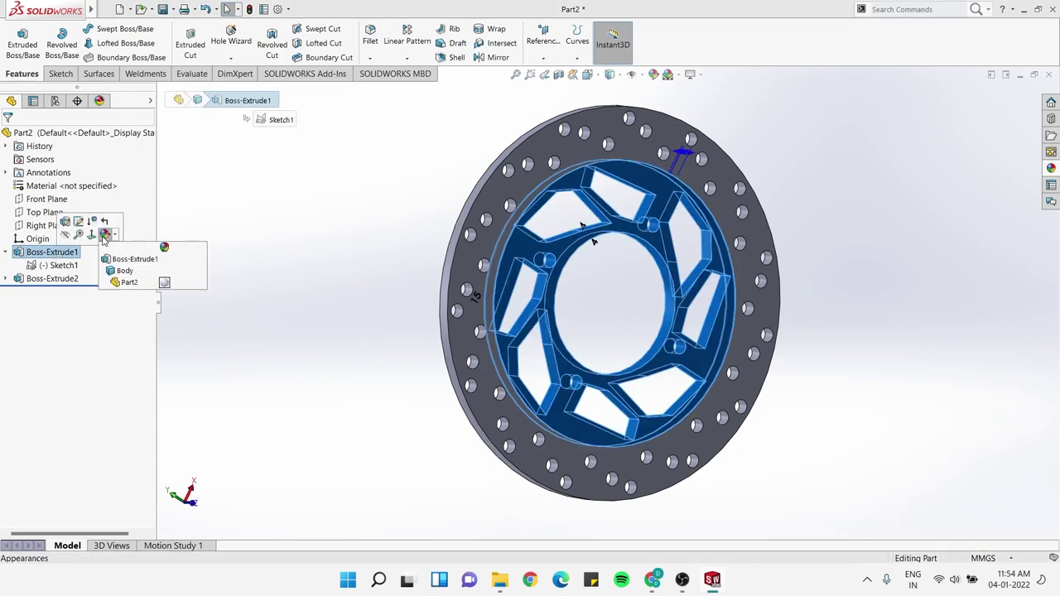
click(133, 262)
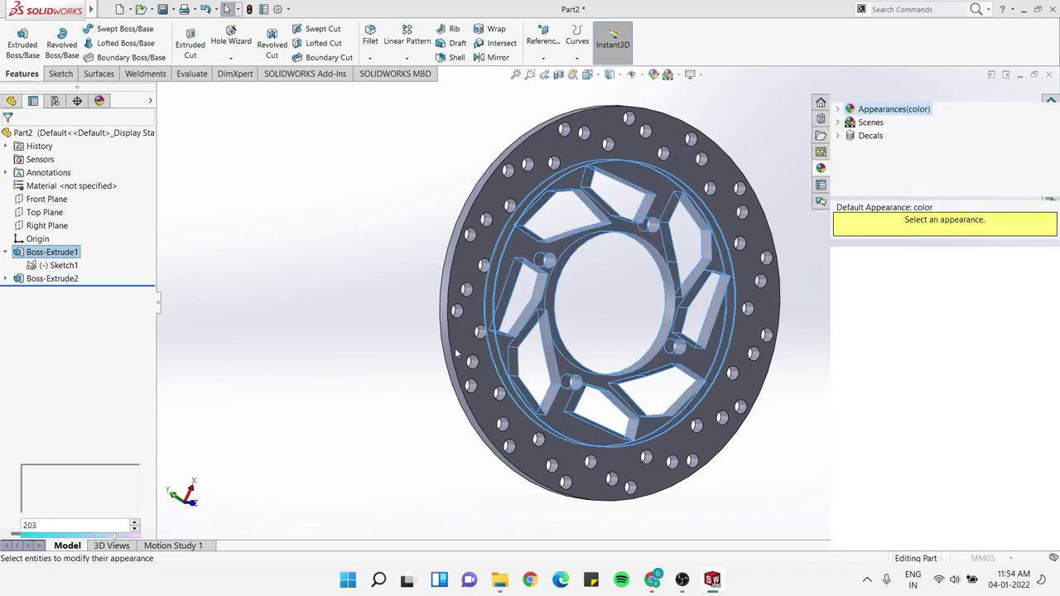
click(58, 417)
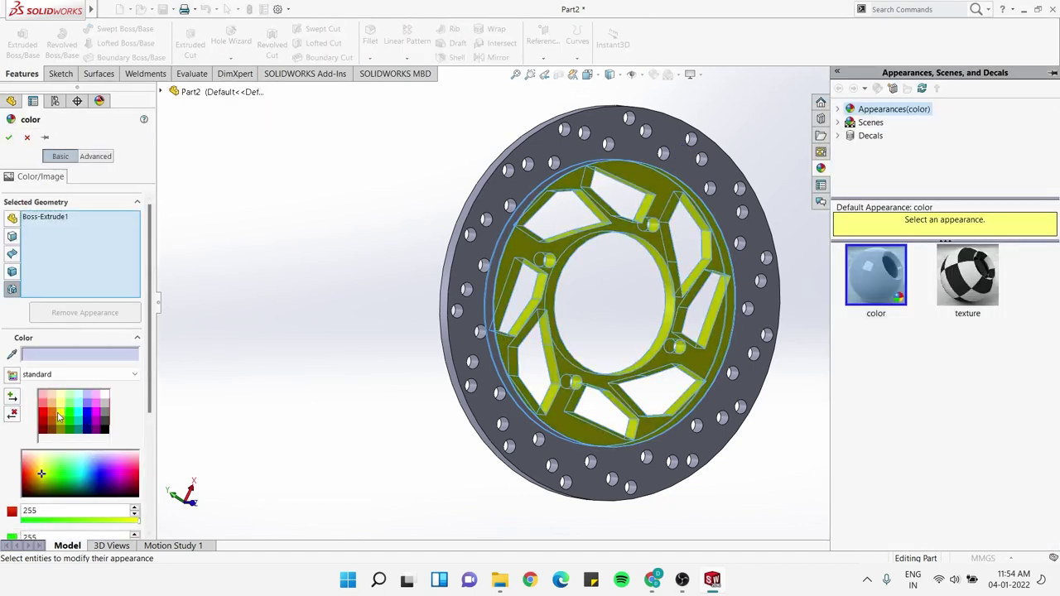
click(43, 418)
click(106, 401)
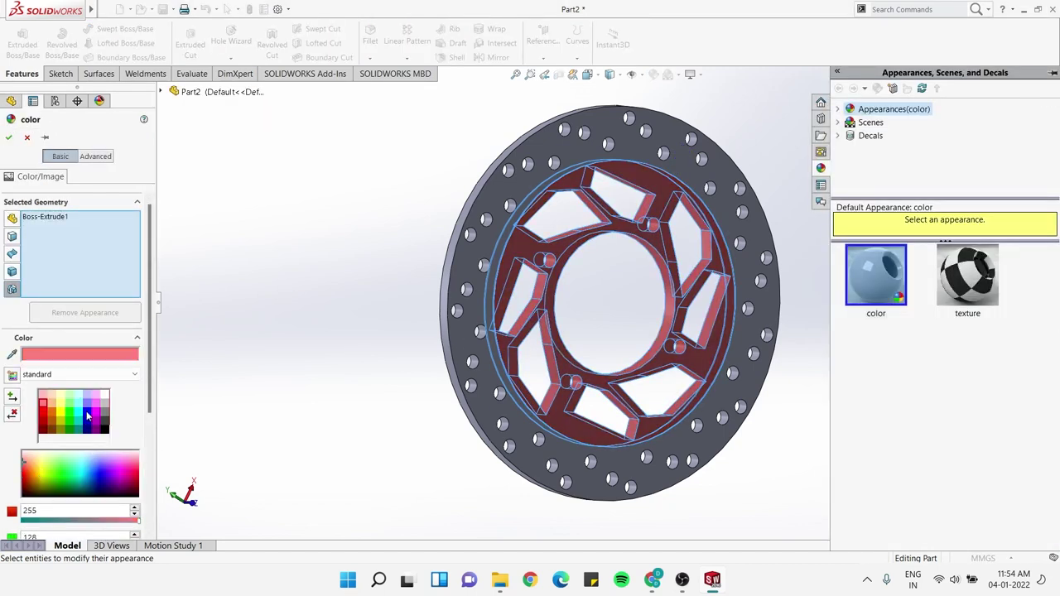
click(103, 409)
click(104, 403)
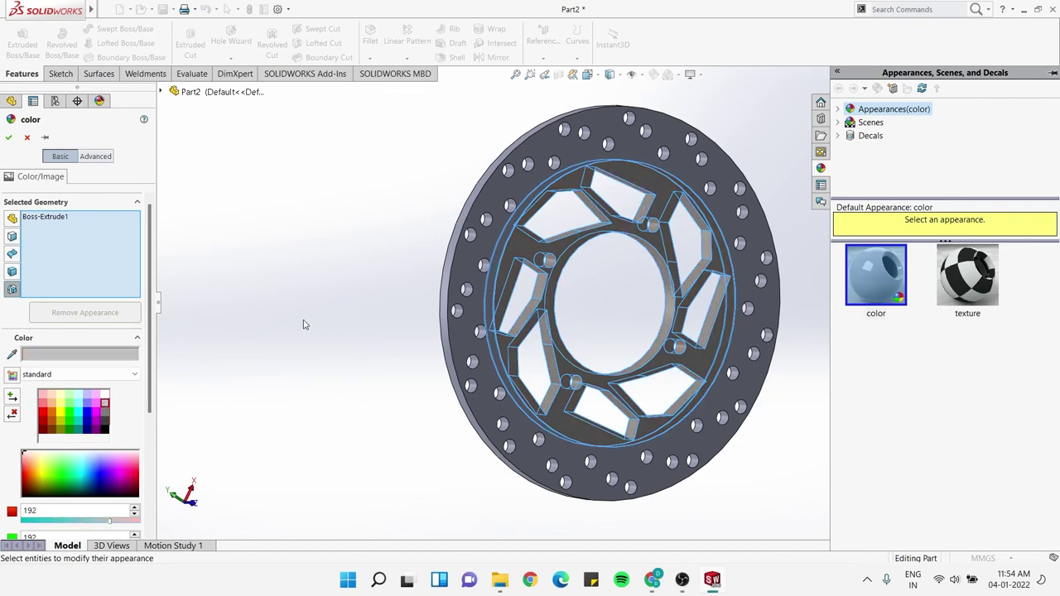
click(8, 137)
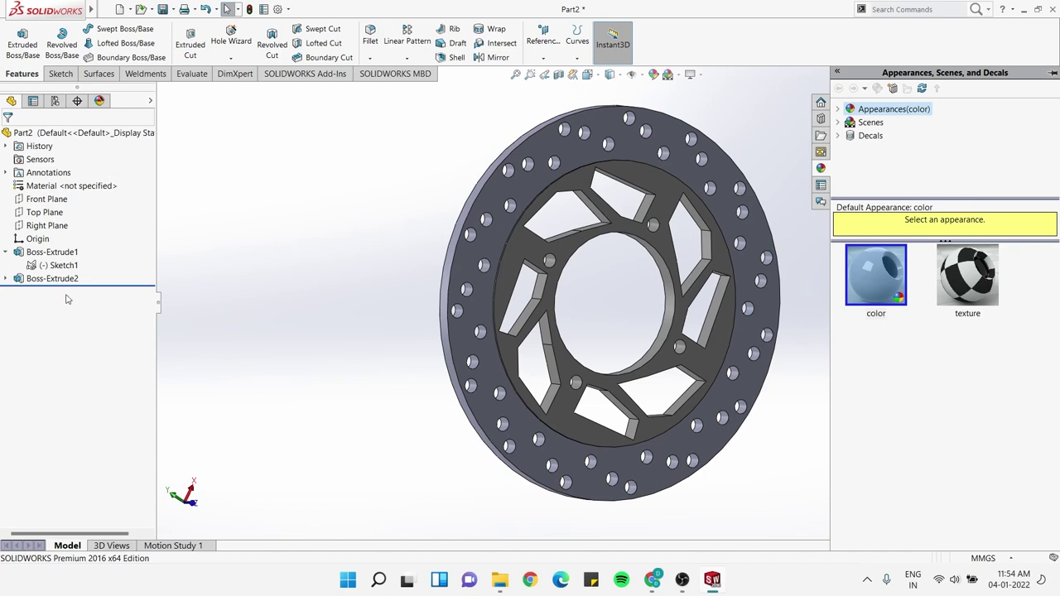
Colour the outer ring feature Boss-Extrude2 red
click(45, 279)
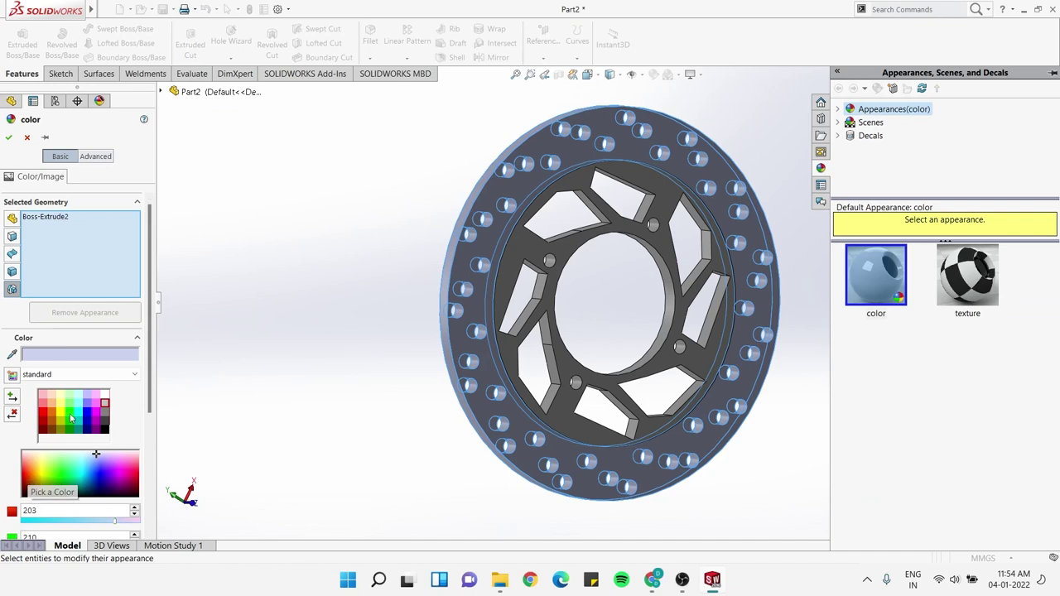
click(42, 418)
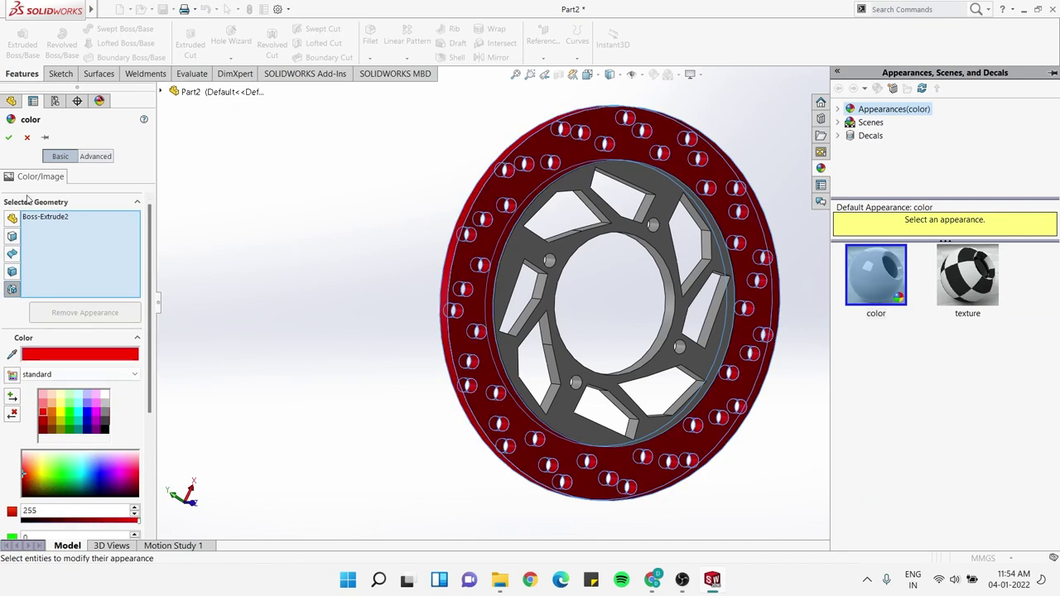
click(8, 138)
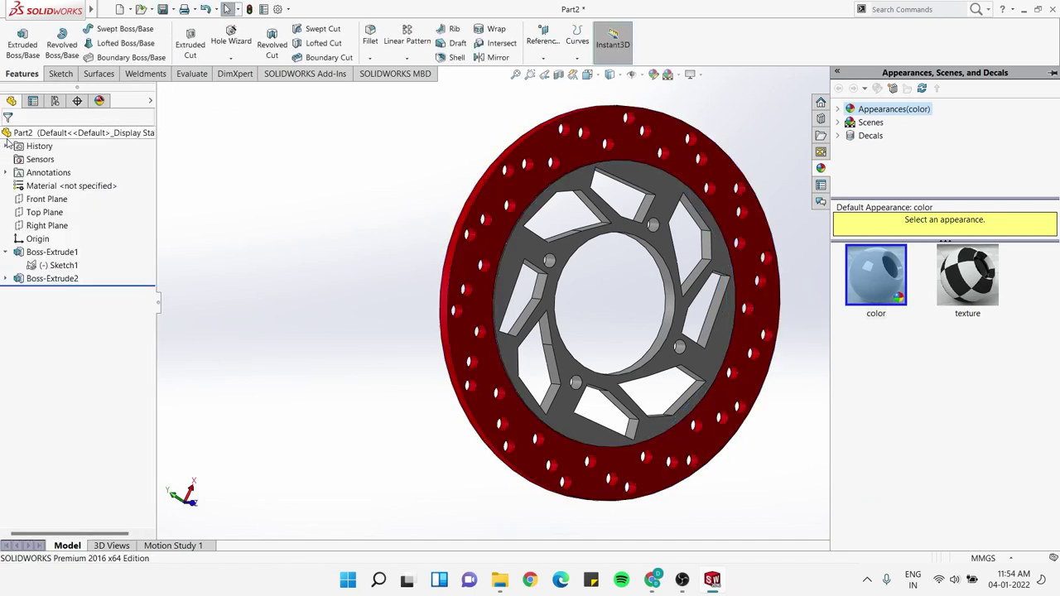
Rotate the finished grey-and-red disc to a front-facing view
right_click(825, 314)
click(874, 361)
mouse_move(865, 366)
mouse_down()
mouse_move(924, 272)
mouse_move(906, 362)
mouse_move(903, 337)
mouse_move(918, 403)
mouse_move(906, 424)
mouse_move(866, 407)
mouse_move(926, 399)
mouse_move(896, 405)
mouse_up()
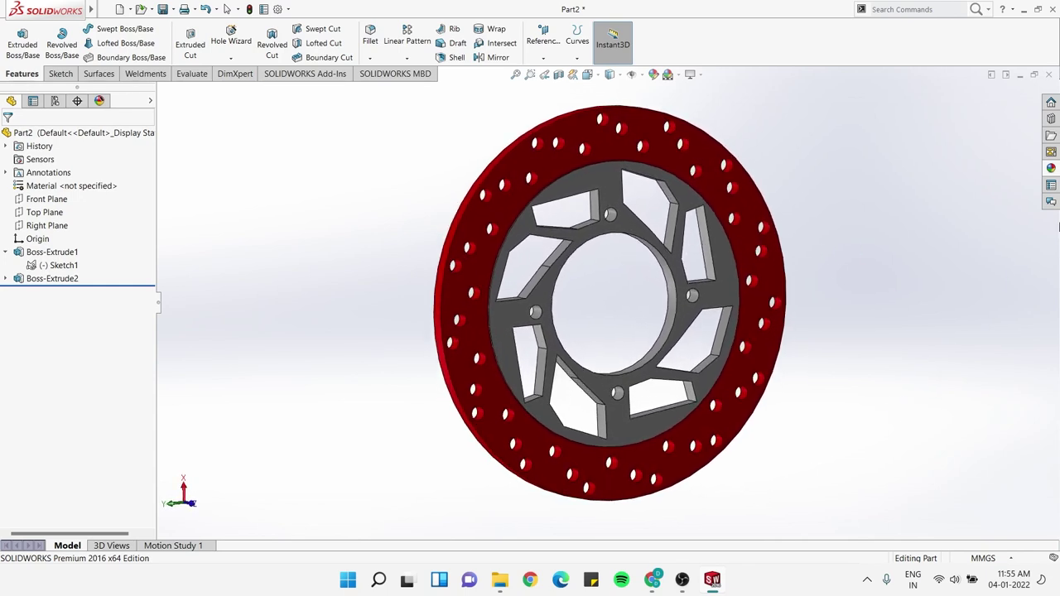